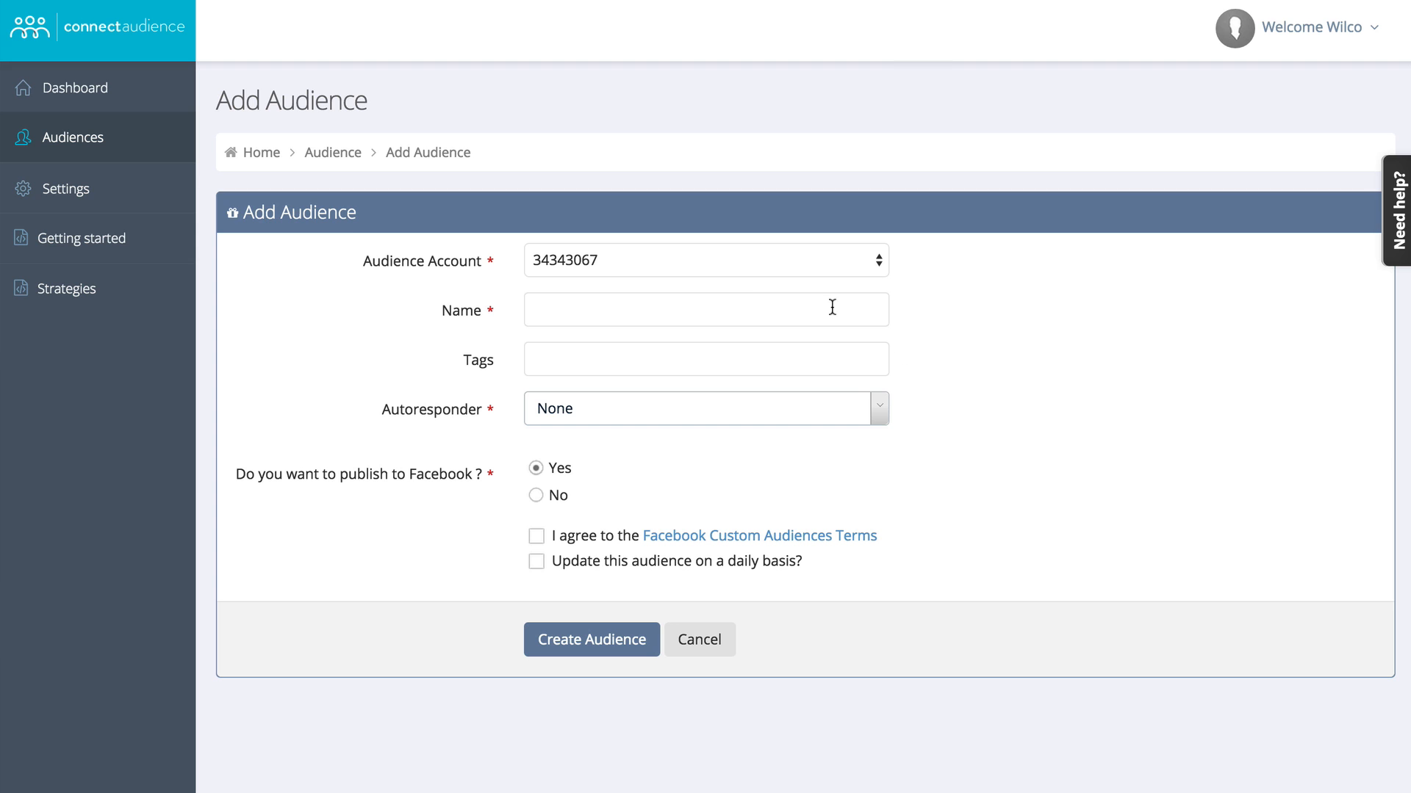
Step: Name the audience "Audience Test" and add the tag zosocial
{"action": "left_click", "coordinate": [608, 311]}
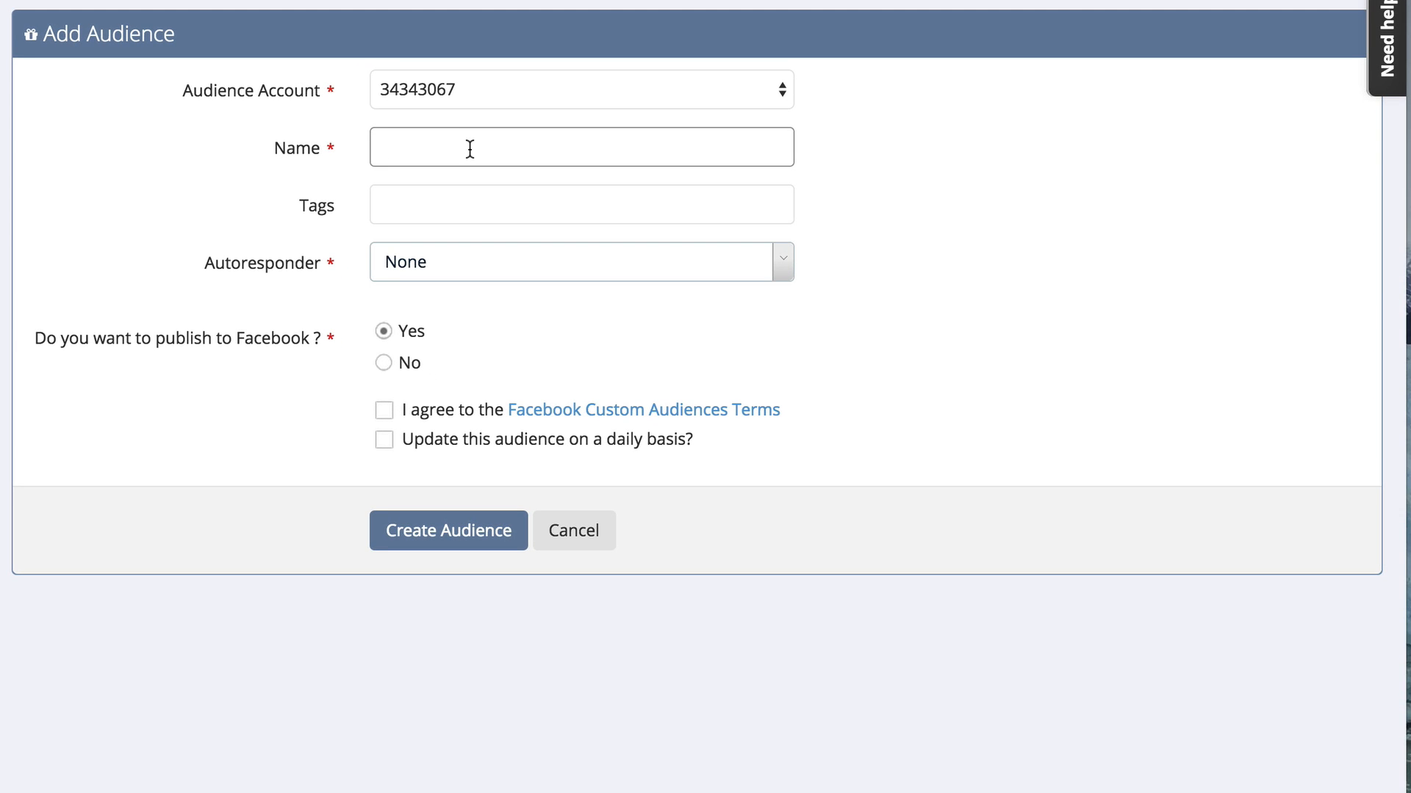
{"action": "type", "text": "Audience Test"}
{"action": "left_click", "coordinate": [468, 195]}
{"action": "key", "text": "Return"}
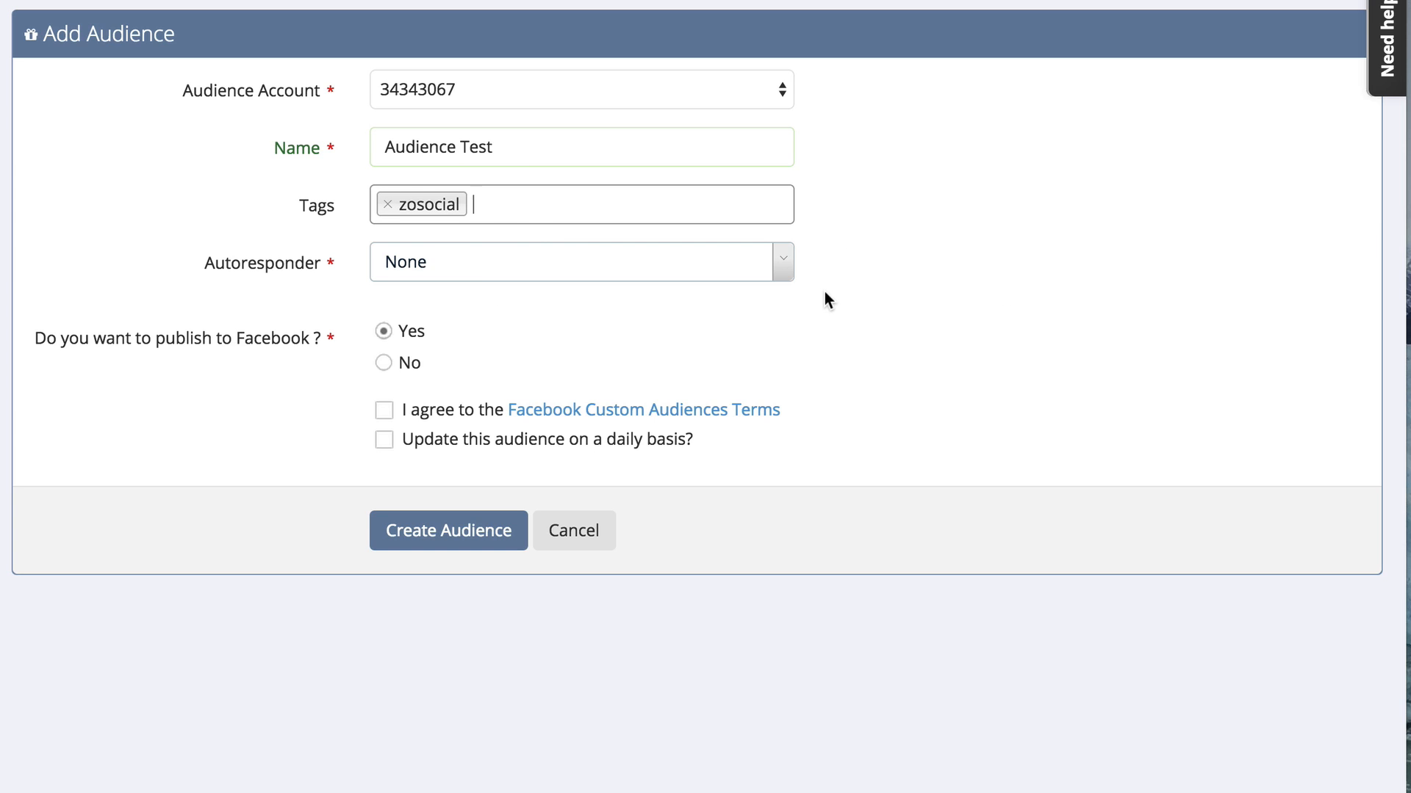
Step: Choose GetResponse as the autoresponder and filter on contacts subscribed to the clients_zosocial email list
{"action": "left_click", "coordinate": [756, 277]}
{"action": "left_click", "coordinate": [639, 399]}
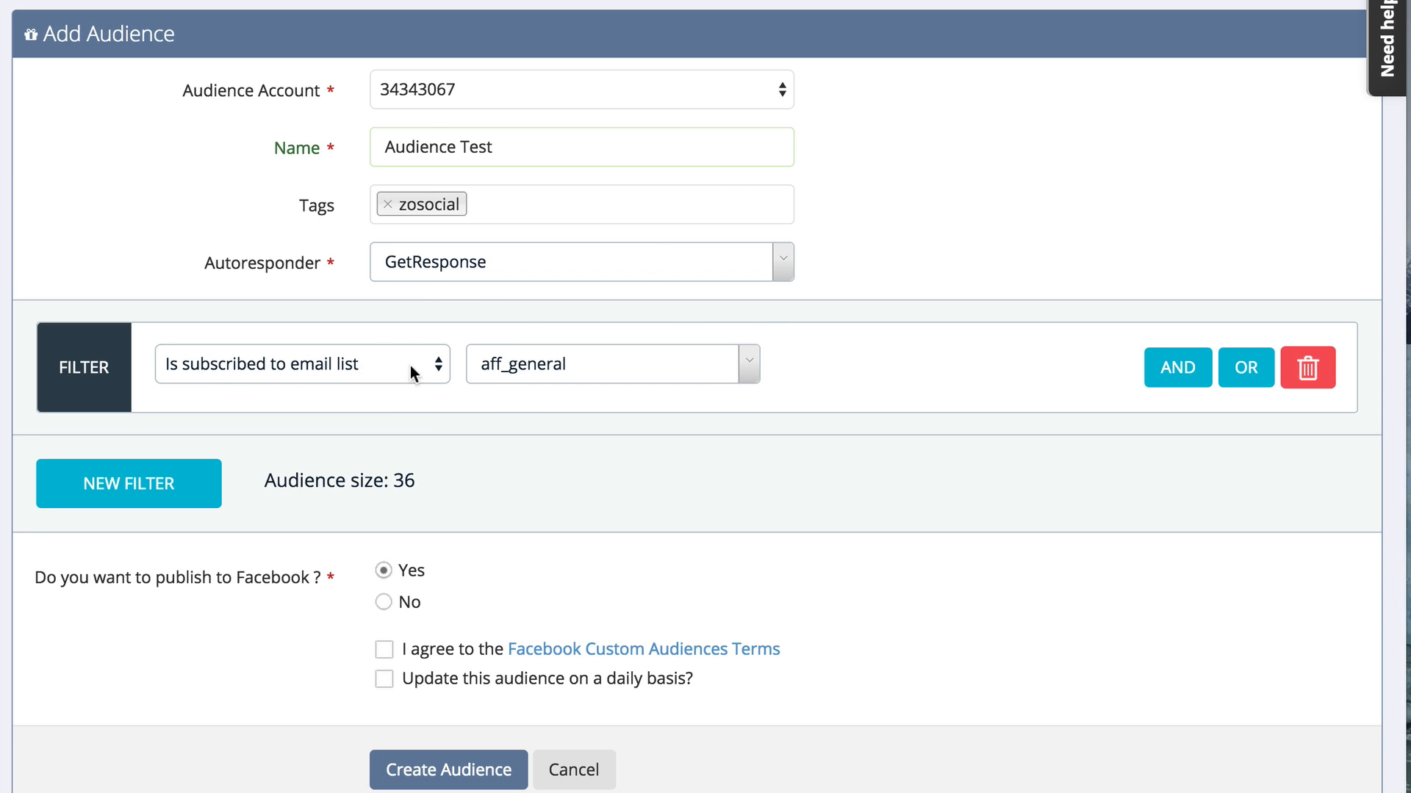
{"action": "left_click", "coordinate": [571, 359]}
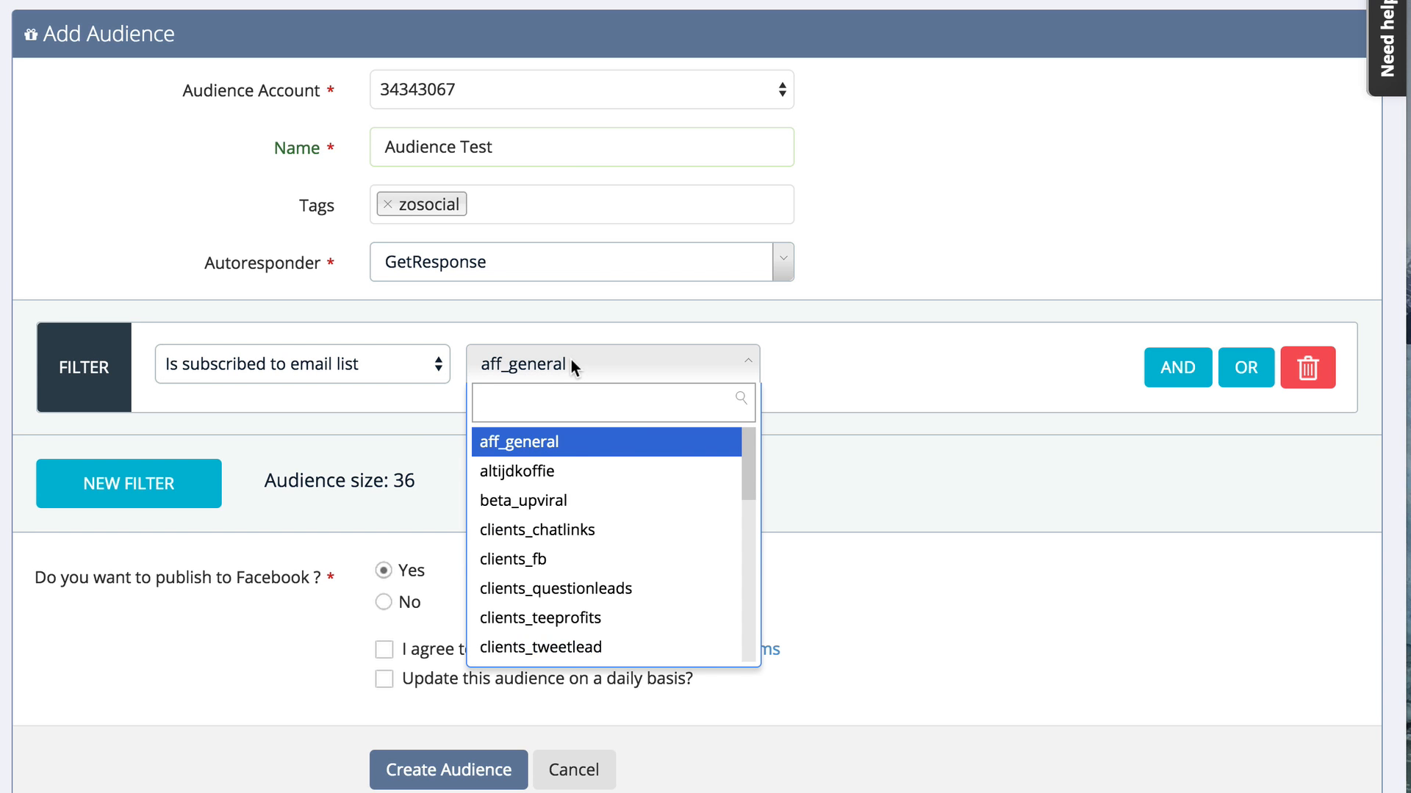
{"action": "type", "text": "zos"}
{"action": "key", "text": "Return"}
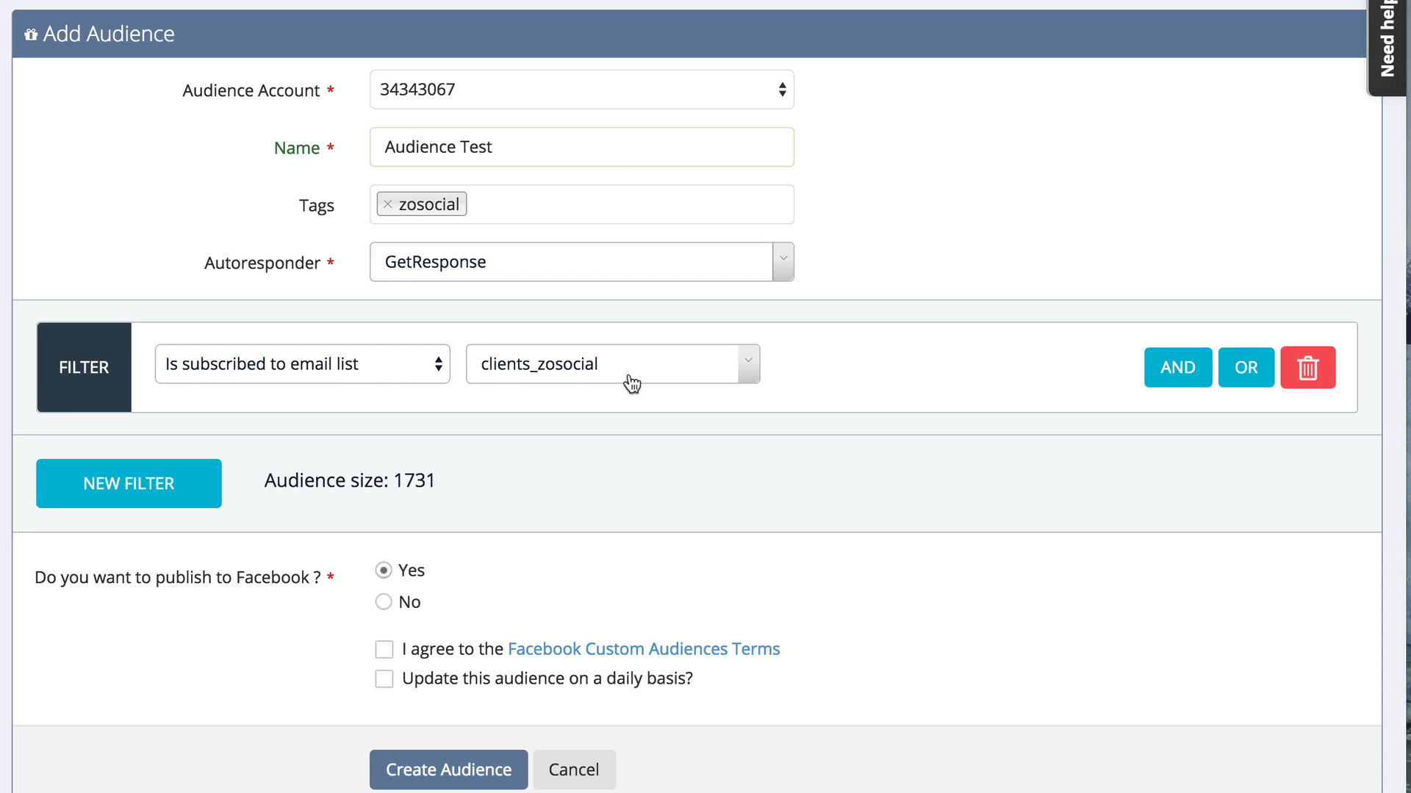
Step: Add an OR condition to the filter for contacts subscribed to the clients_videoskin email list
{"action": "left_click", "coordinate": [1245, 367]}
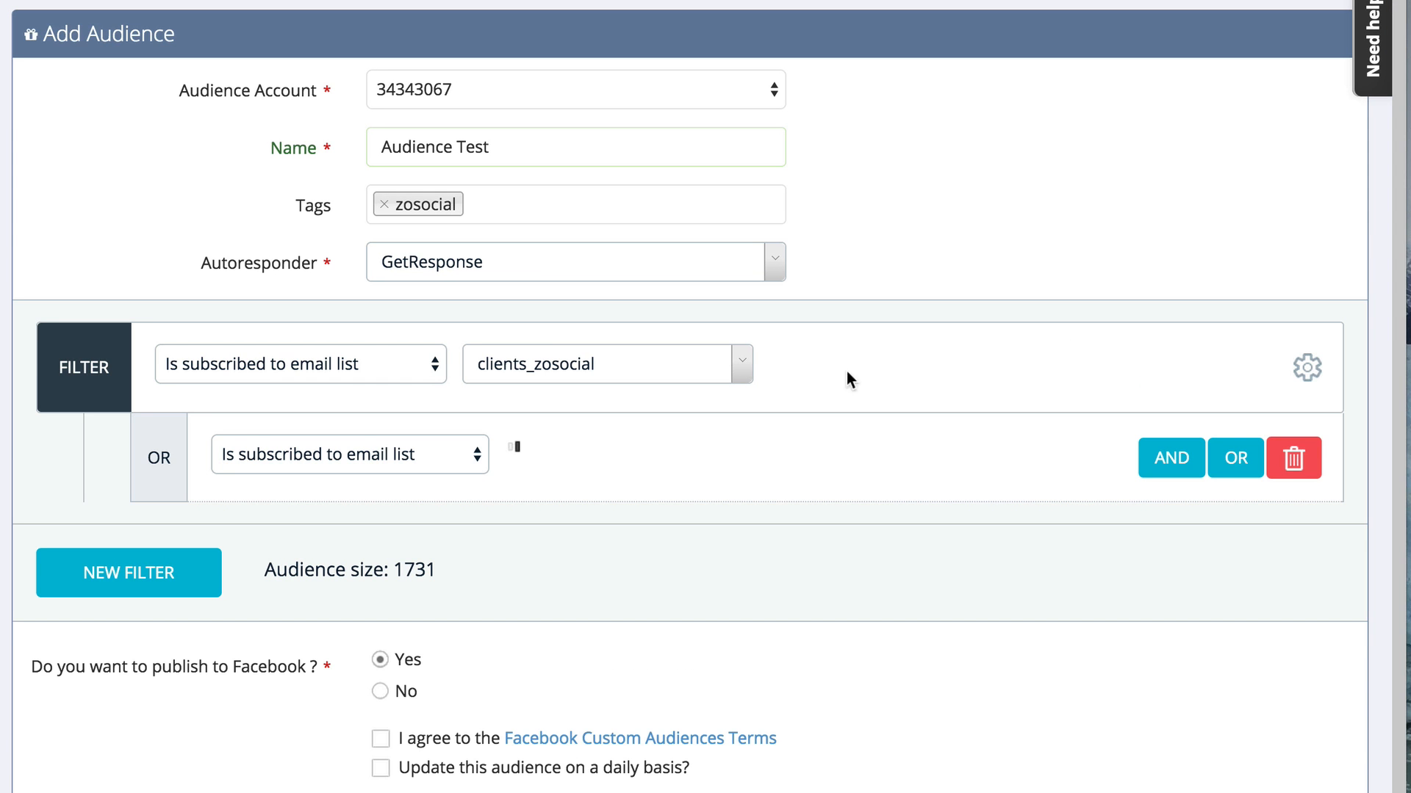
{"action": "left_click", "coordinate": [616, 454]}
{"action": "type", "text": "vide"}
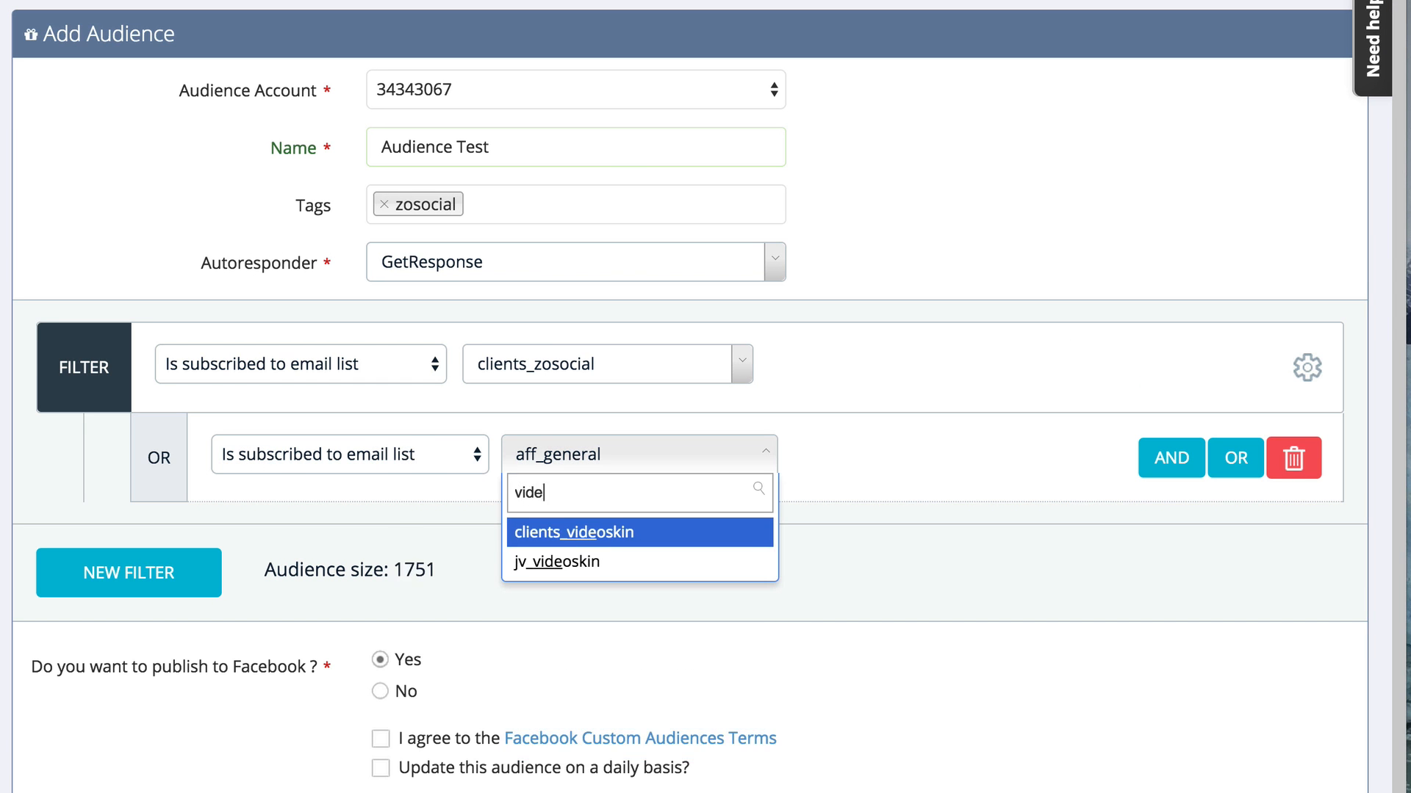
{"action": "left_click", "coordinate": [601, 544]}
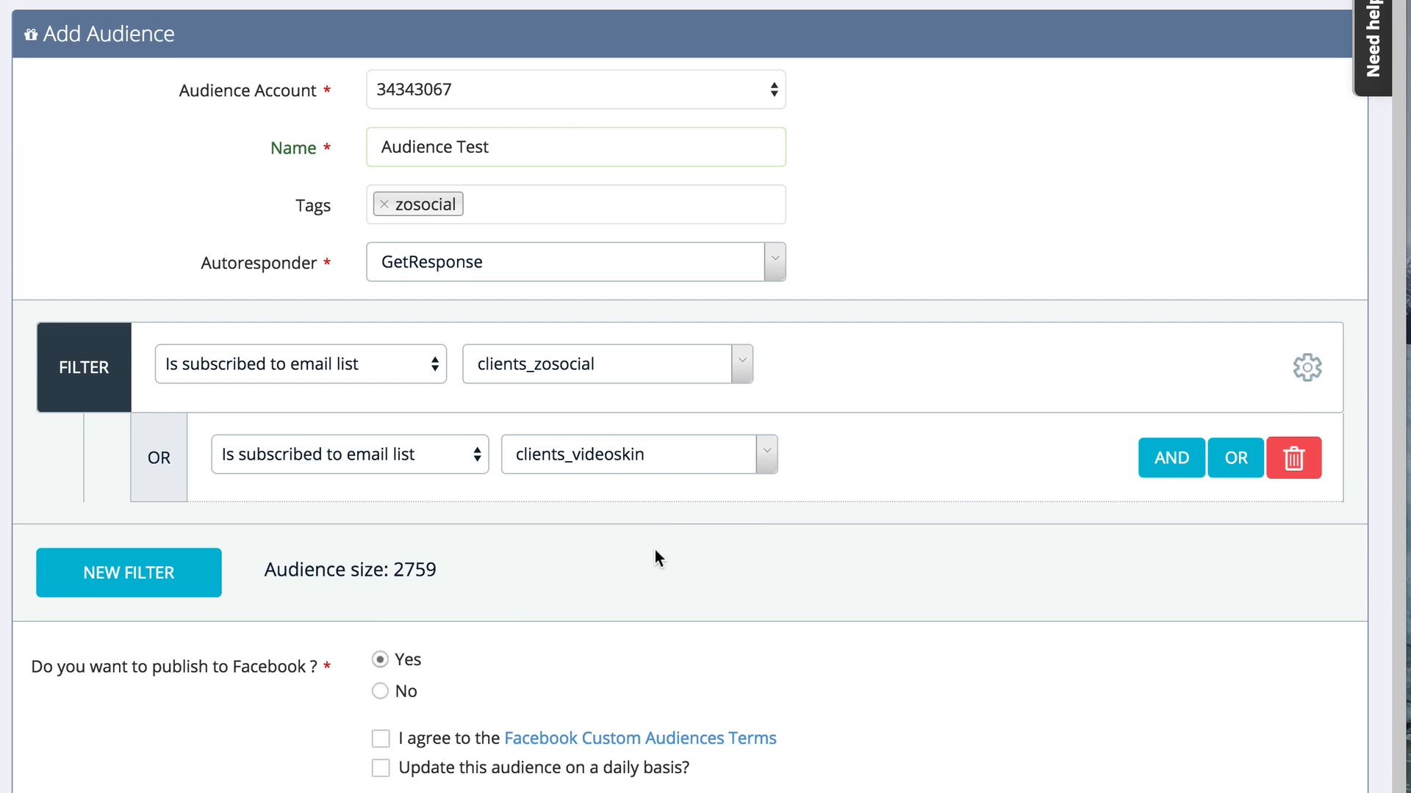
Step: Add an AND condition to the filter and delete the OR condition for clients_videoskin
{"action": "left_click", "coordinate": [1177, 463]}
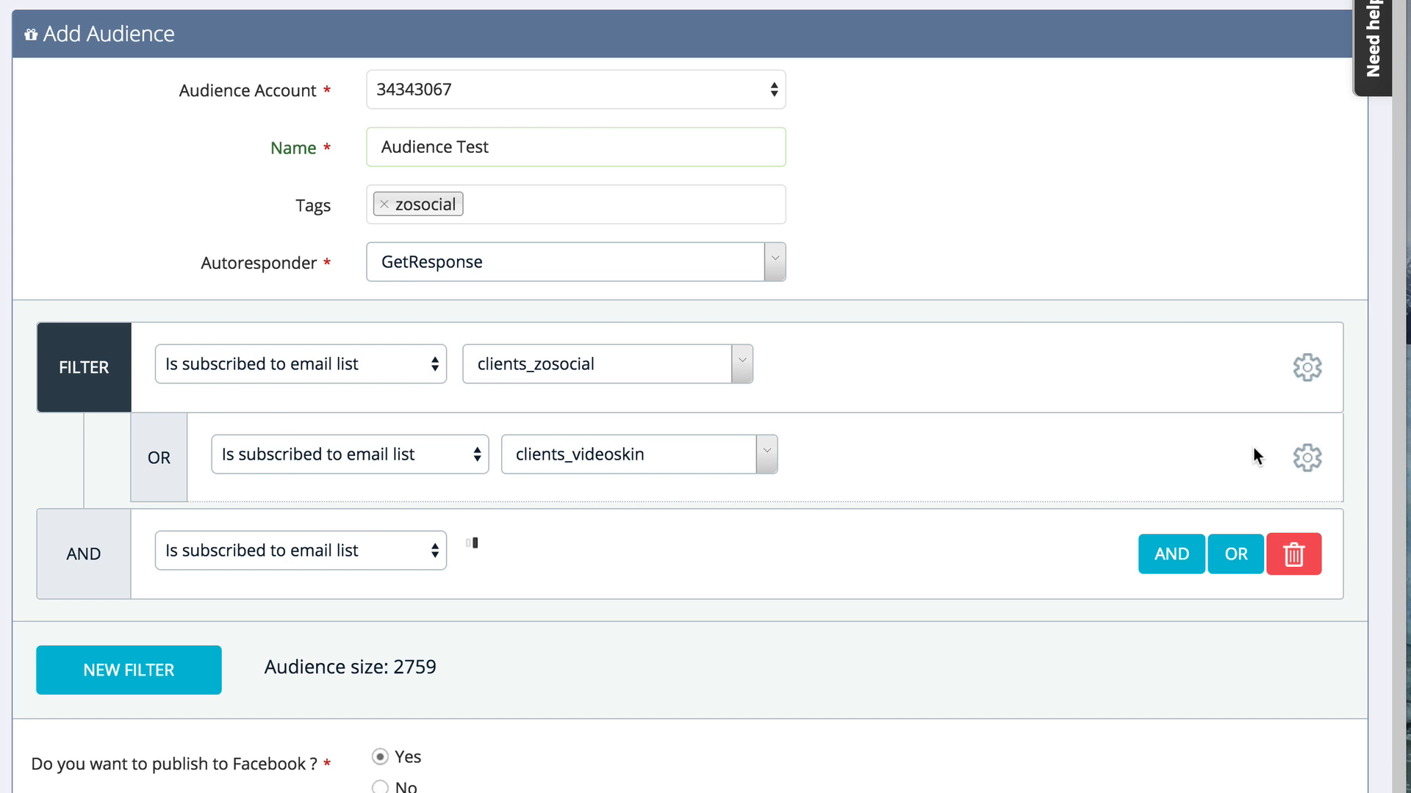
{"action": "left_click", "coordinate": [1278, 462]}
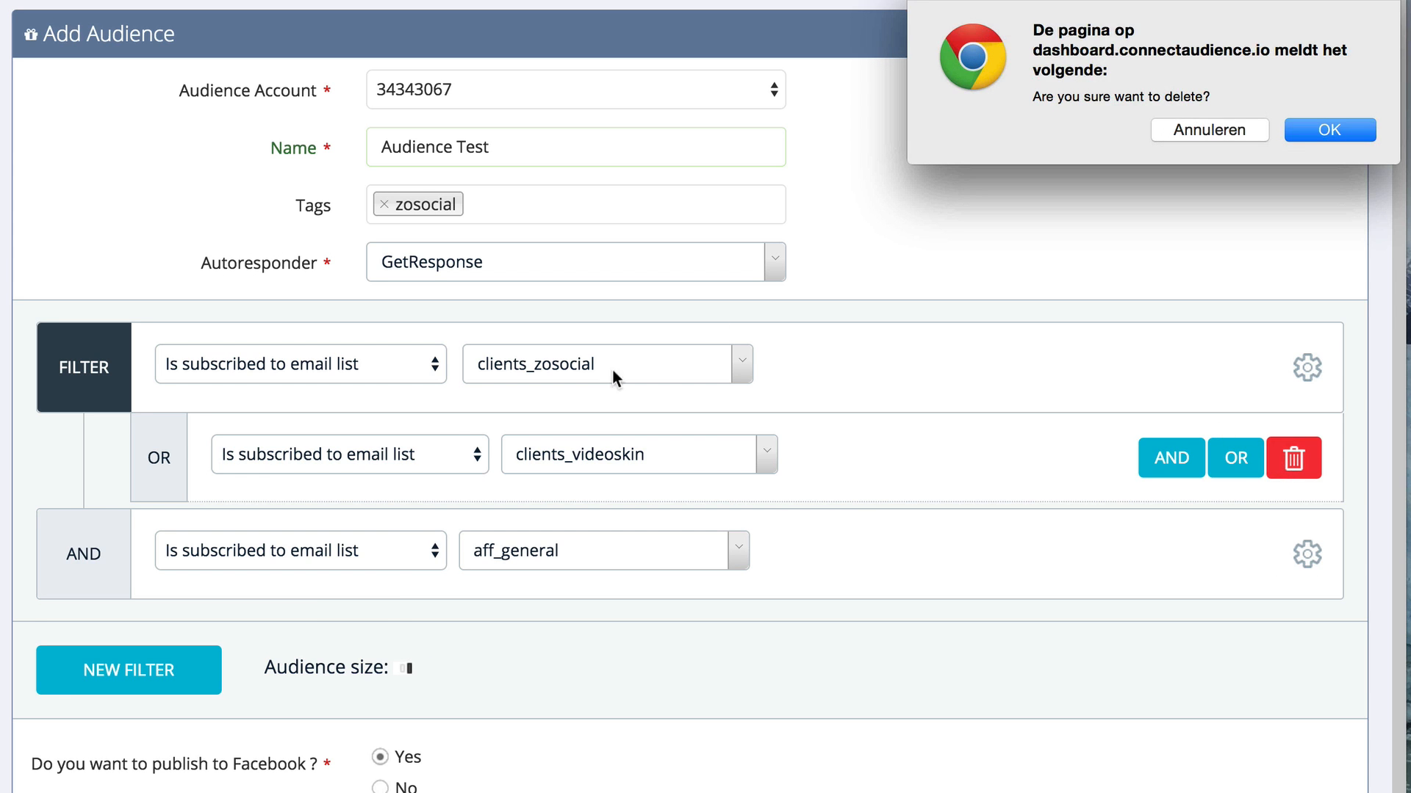
{"action": "left_click", "coordinate": [1328, 130]}
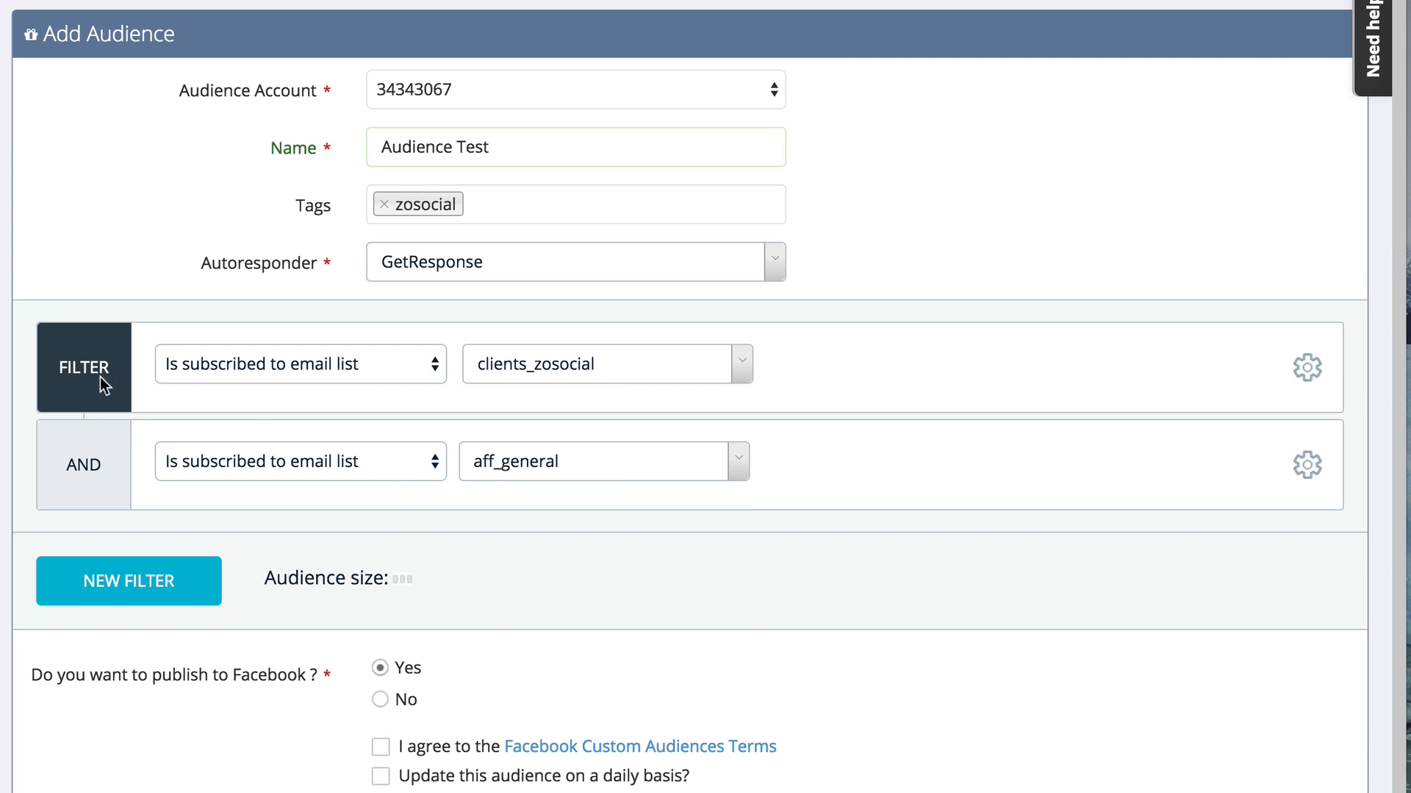
Step: Set the email list of the AND condition to clients_videoskin
{"action": "left_click", "coordinate": [485, 462]}
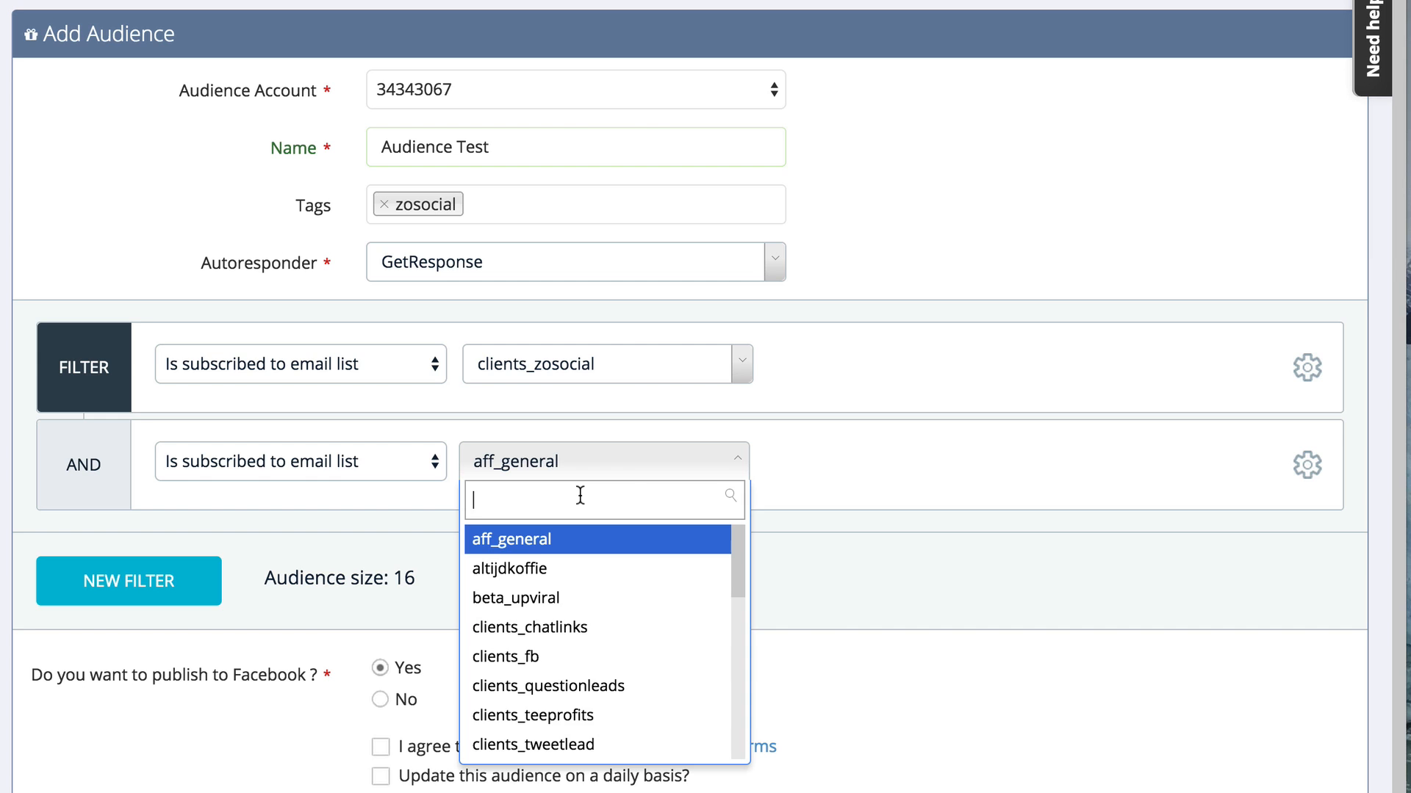
{"action": "type", "text": "clei"}
{"action": "key", "text": "BackSpace"}
{"action": "key", "text": "BackSpace"}
{"action": "key", "text": "BackSpace"}
{"action": "key", "text": "BackSpace"}
{"action": "type", "text": "vide"}
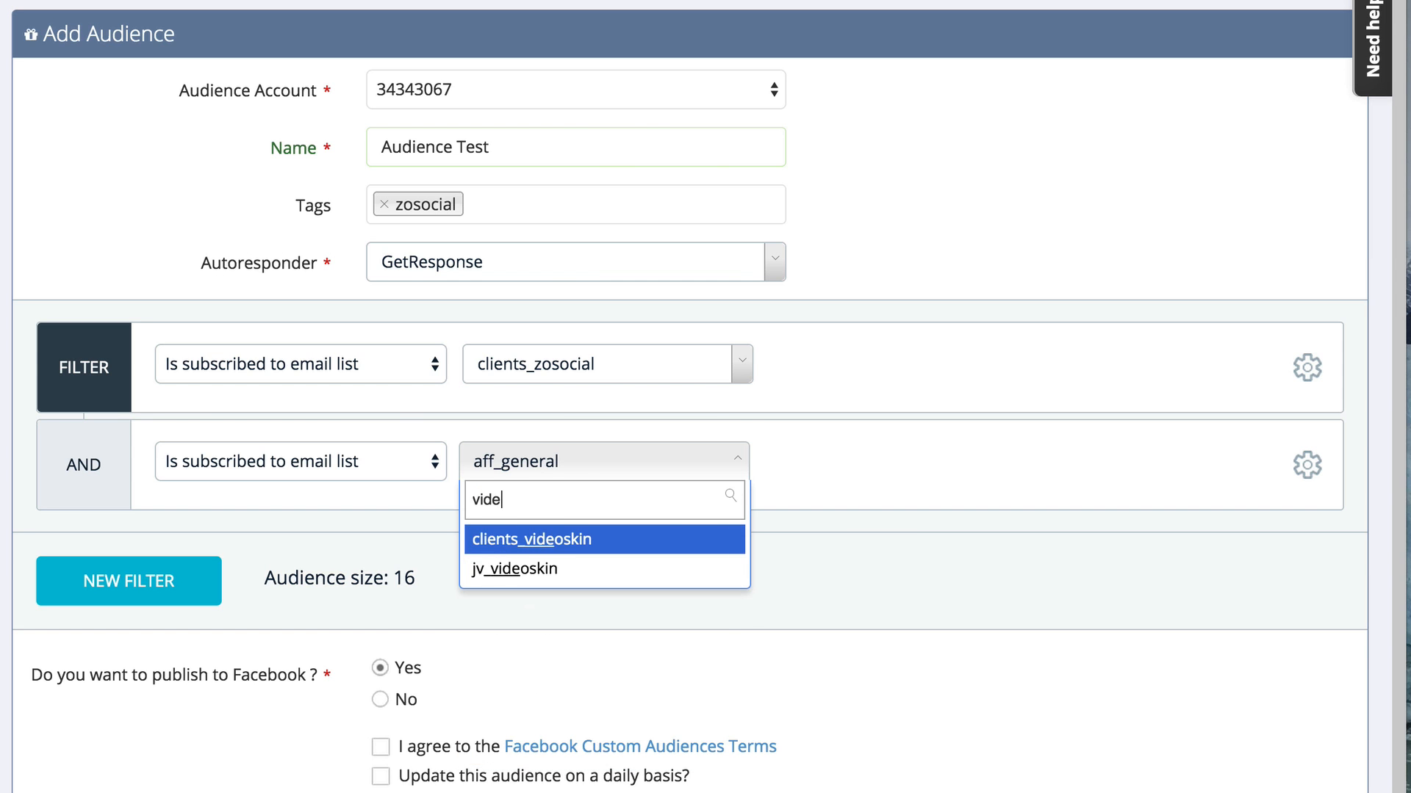
{"action": "left_click", "coordinate": [572, 542]}
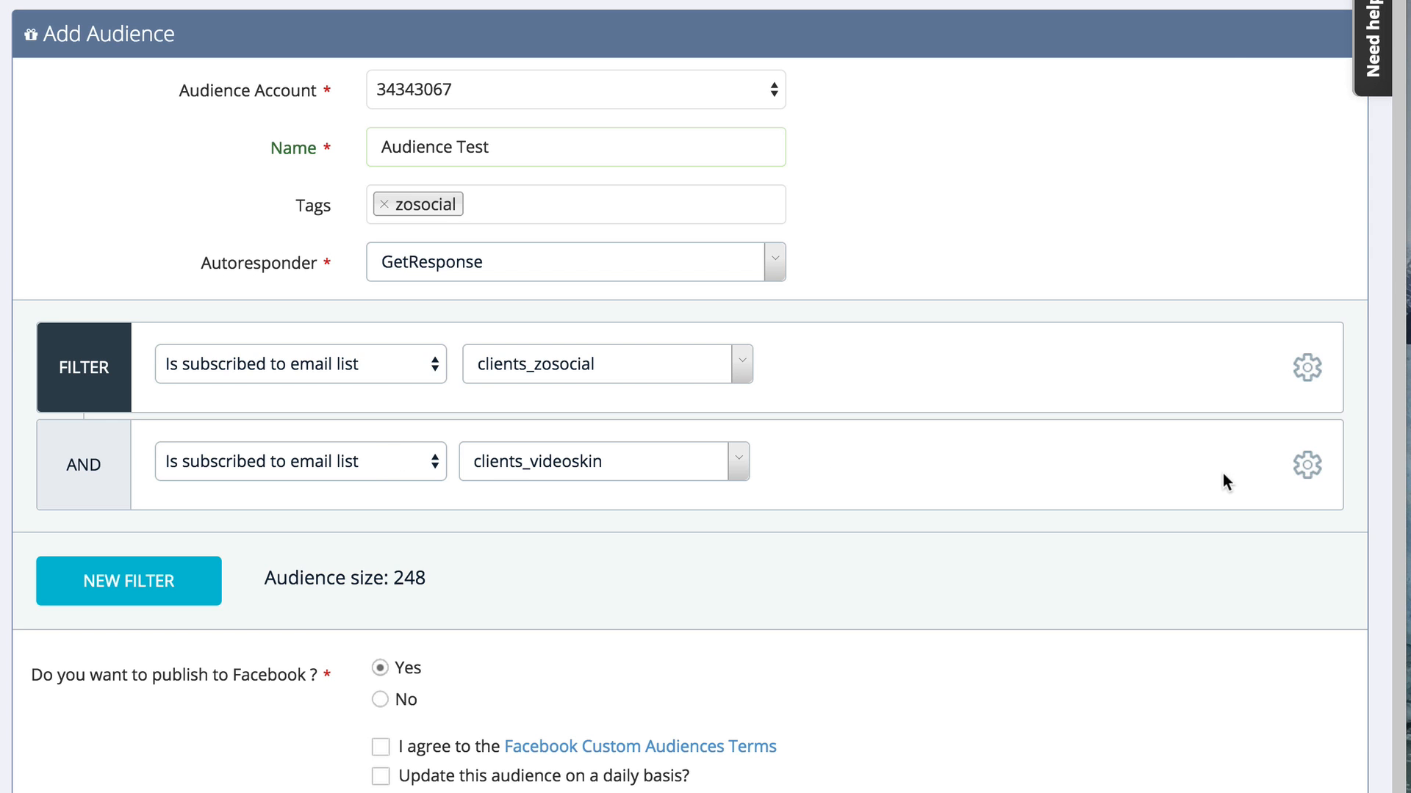
Step: Delete the AND condition for clients_videoskin from the filter
{"action": "left_click", "coordinate": [1293, 464]}
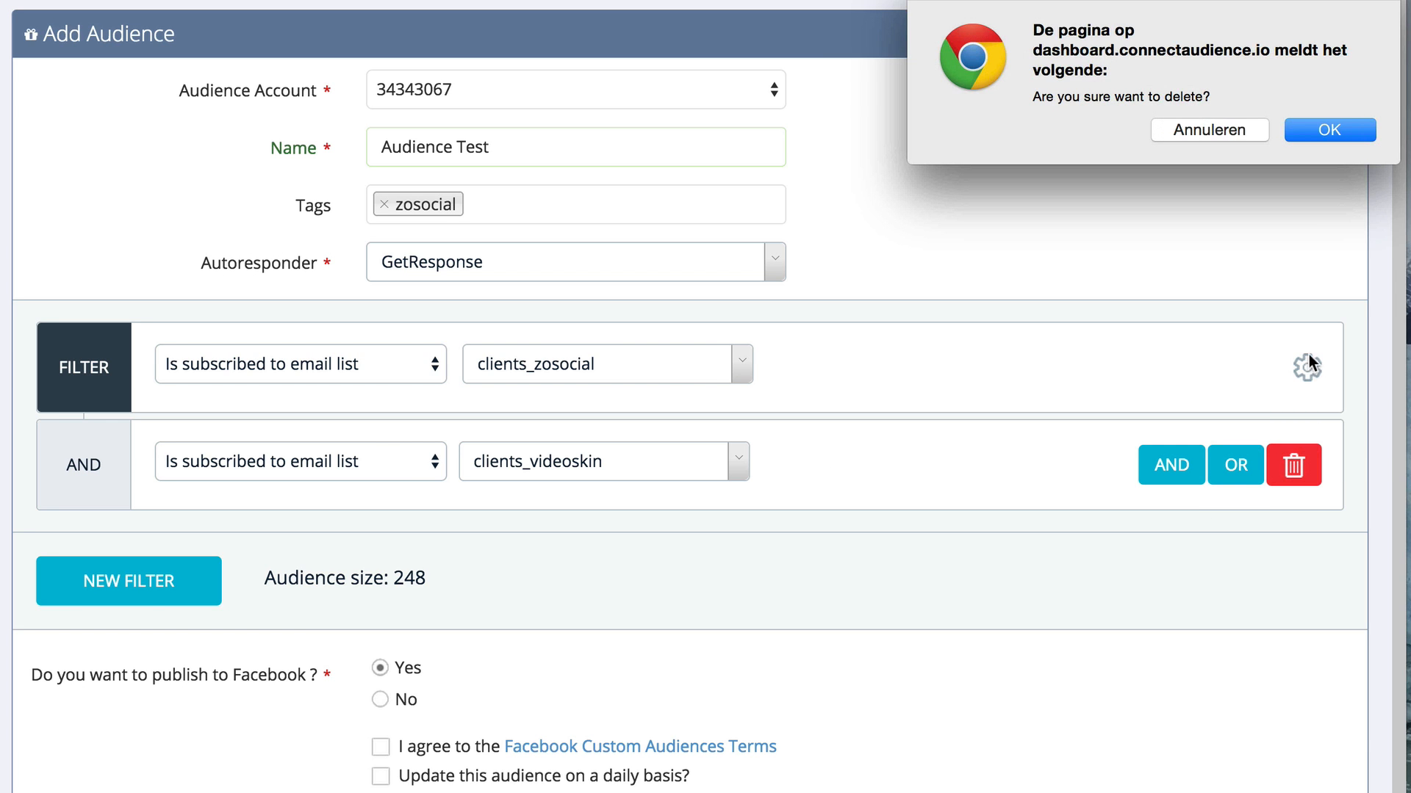
{"action": "left_click", "coordinate": [1328, 132]}
Step: Add an OR condition to the filter and try the criteria Has opened the message and Has not opened the message
{"action": "left_click", "coordinate": [1243, 372]}
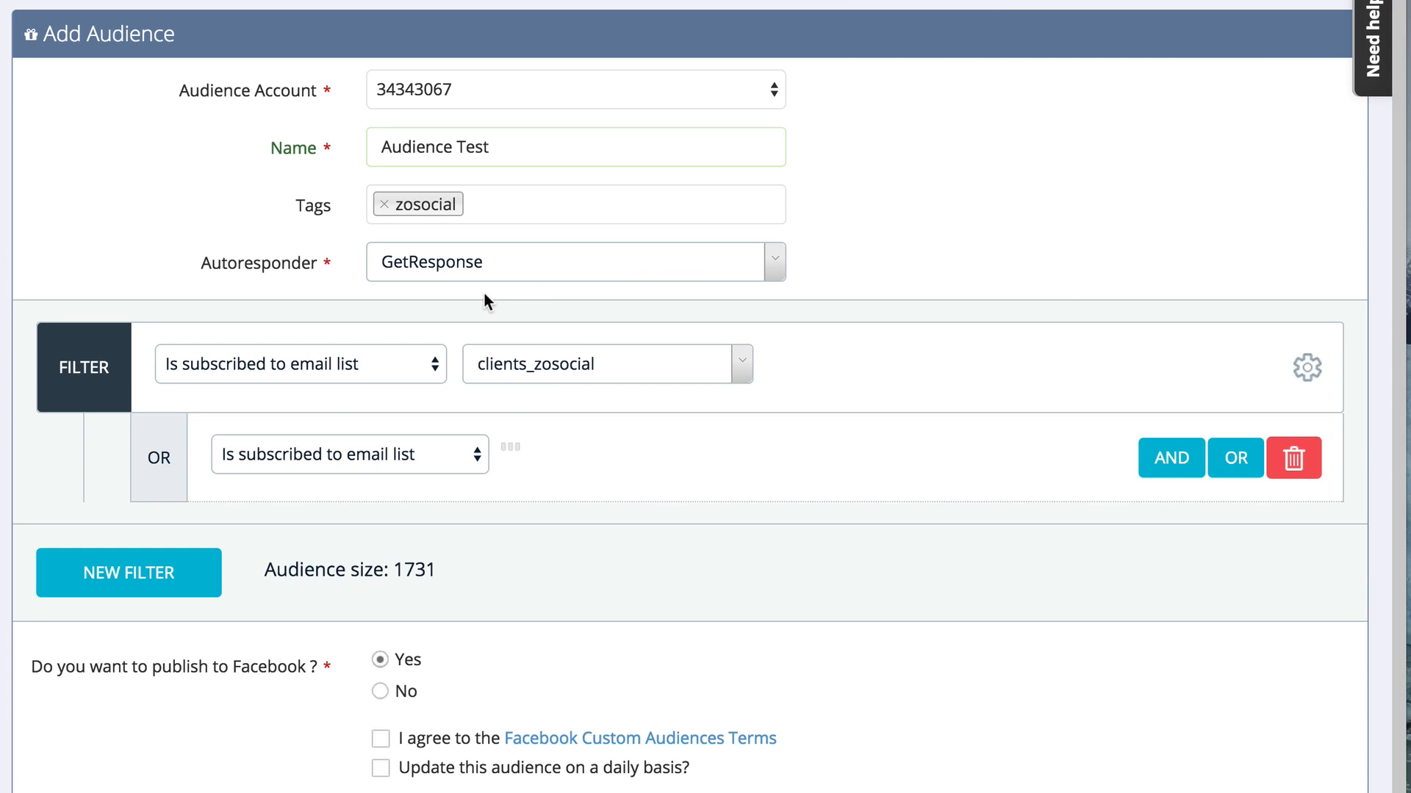
{"action": "left_click", "coordinate": [398, 452]}
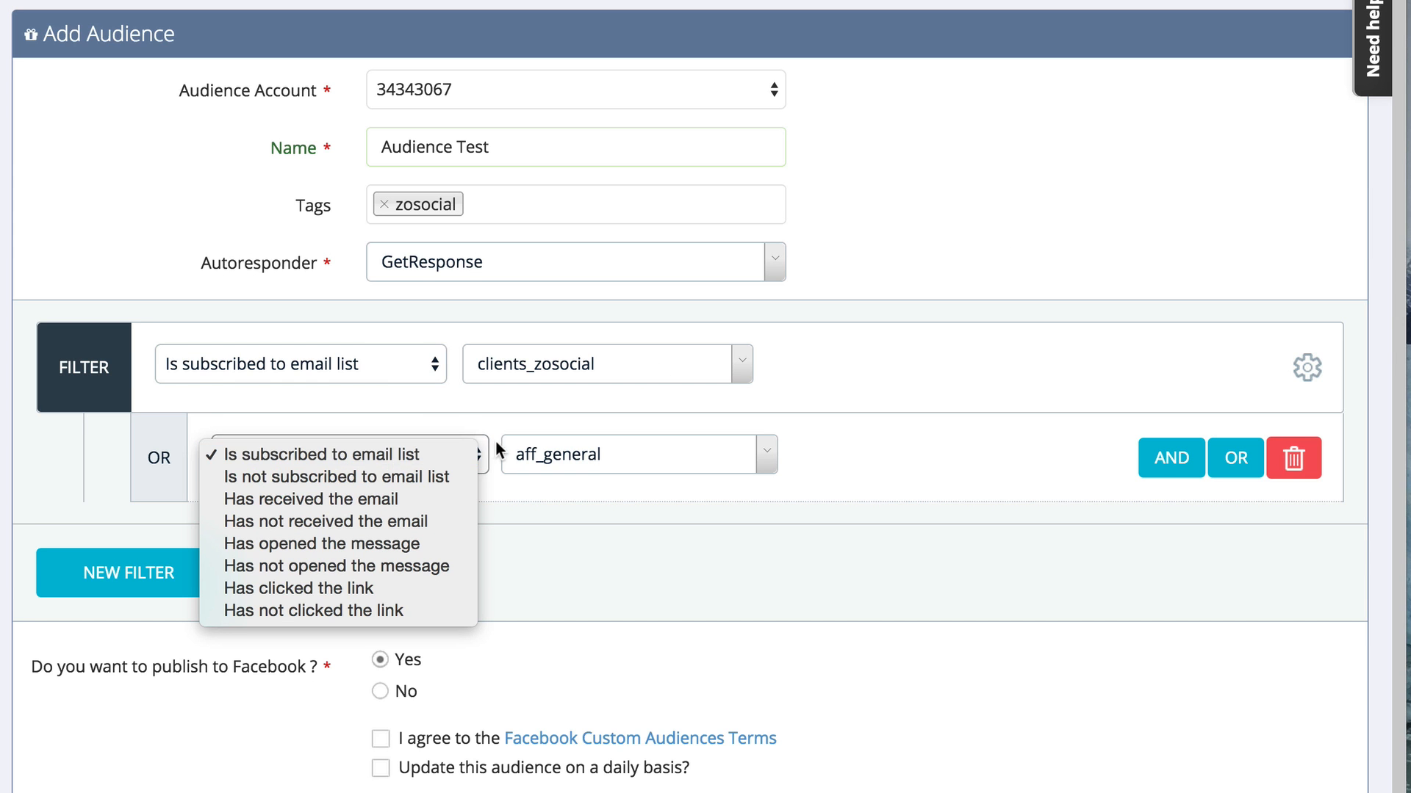
{"action": "left_click", "coordinate": [404, 542]}
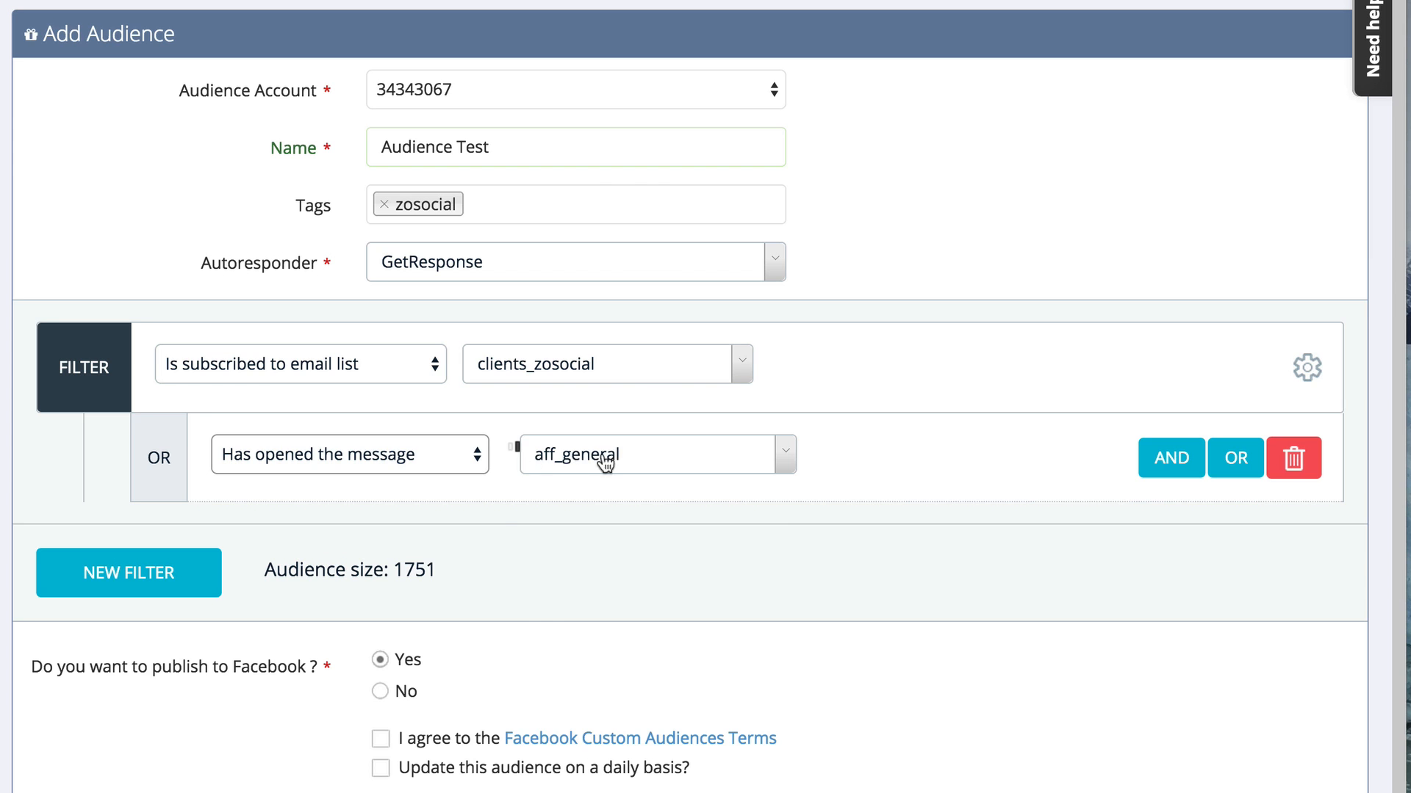
{"action": "left_click", "coordinate": [646, 458]}
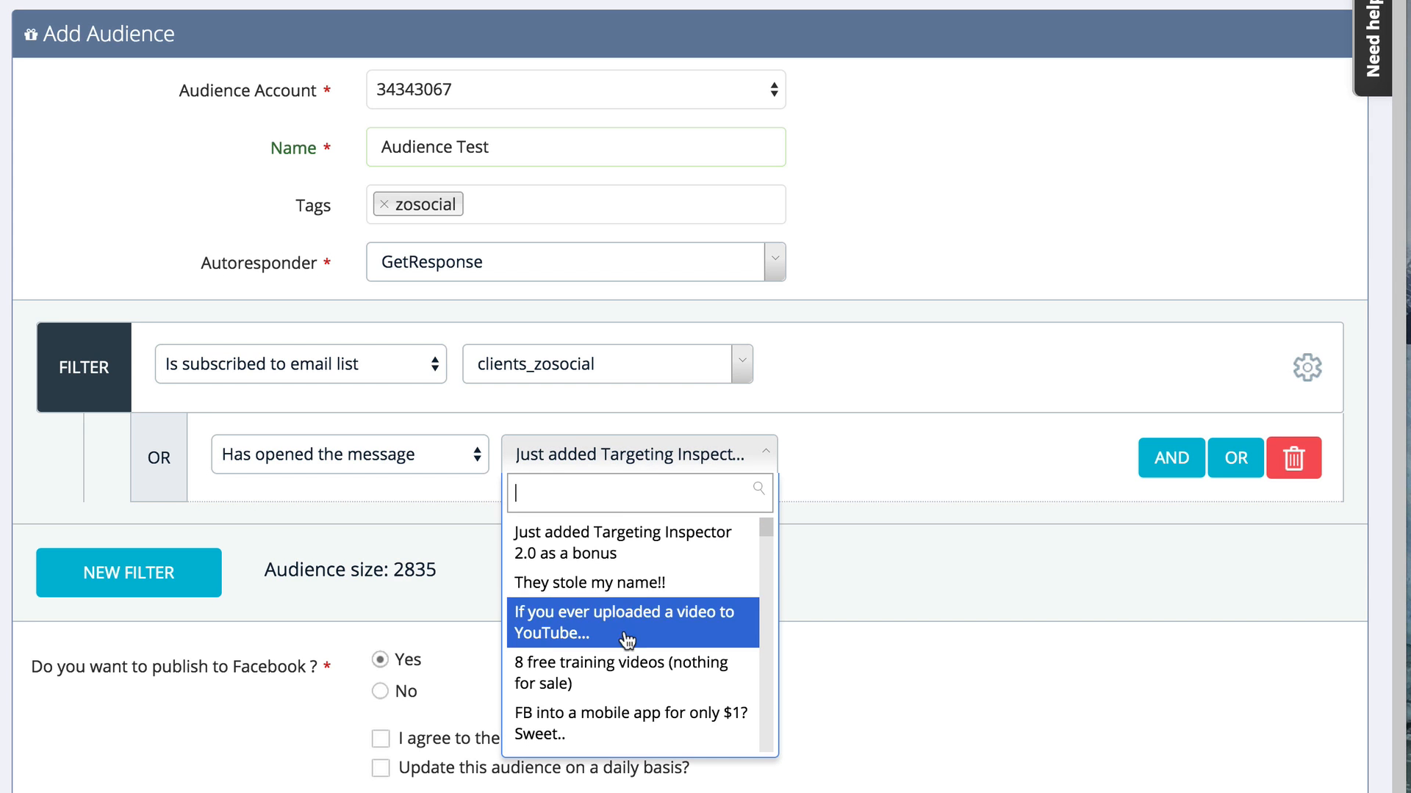
{"action": "left_click", "coordinate": [641, 452]}
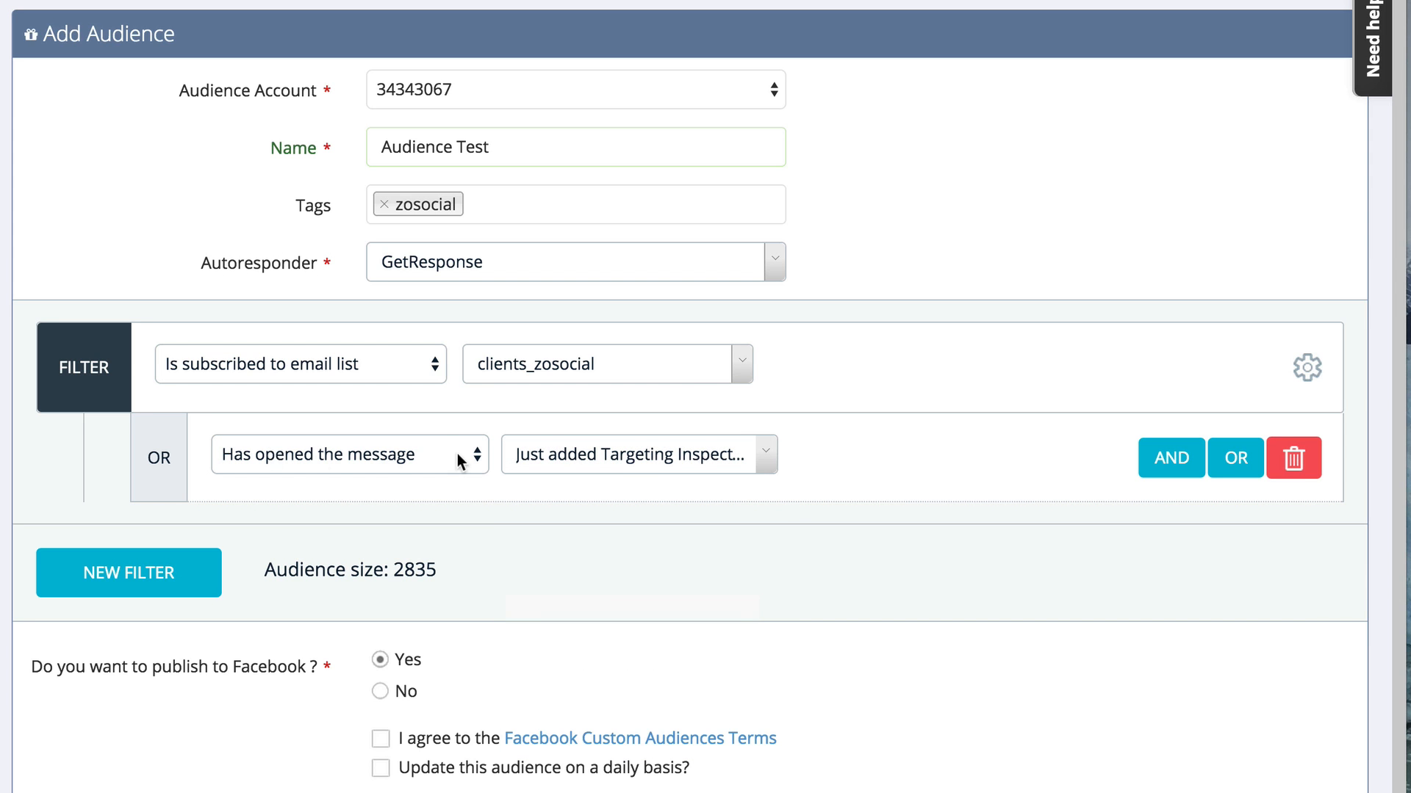
{"action": "left_click", "coordinate": [328, 460]}
{"action": "left_click", "coordinate": [328, 481]}
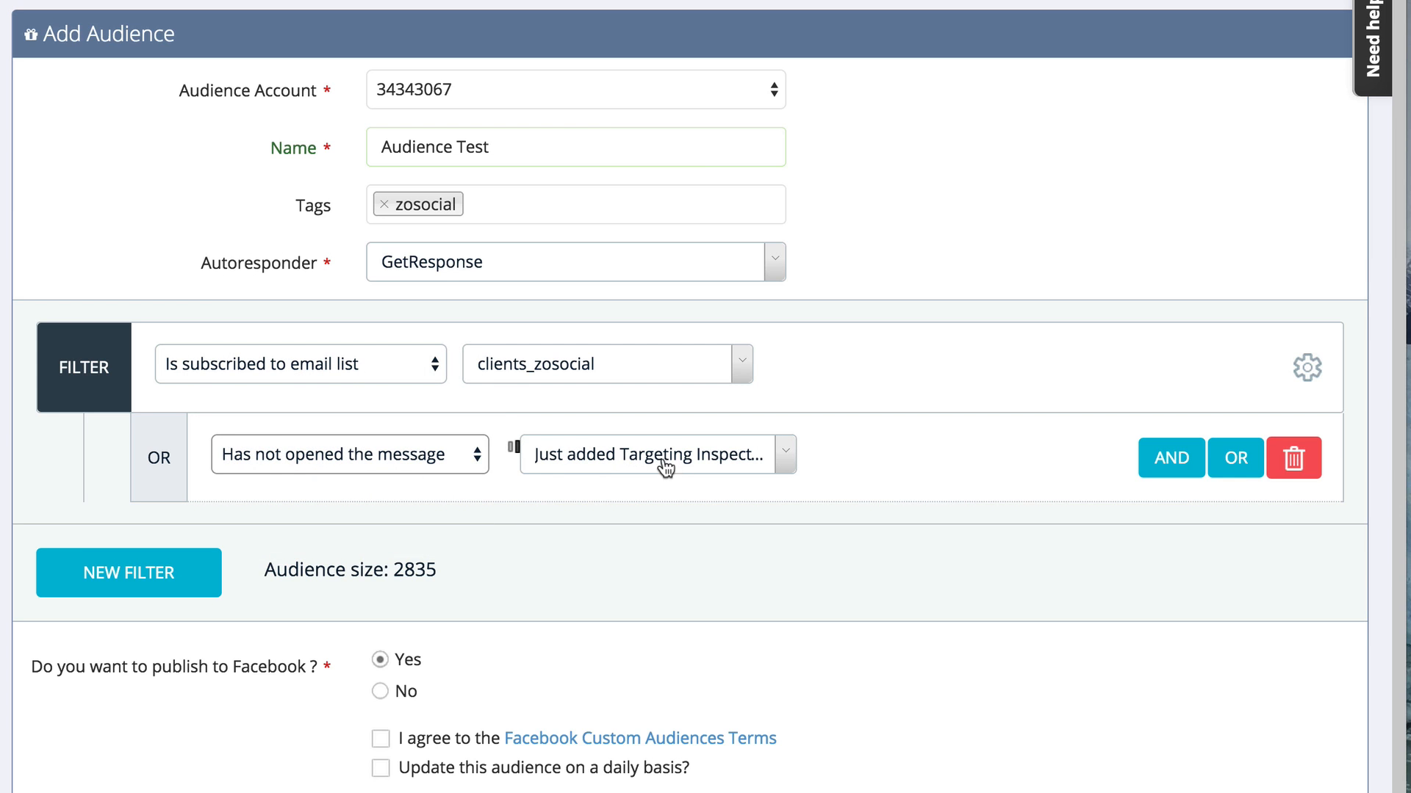
Step: Set the OR condition to Has clicked the link for the message "They stole my name!!", using its videoskins.co link
{"action": "left_click", "coordinate": [416, 456]}
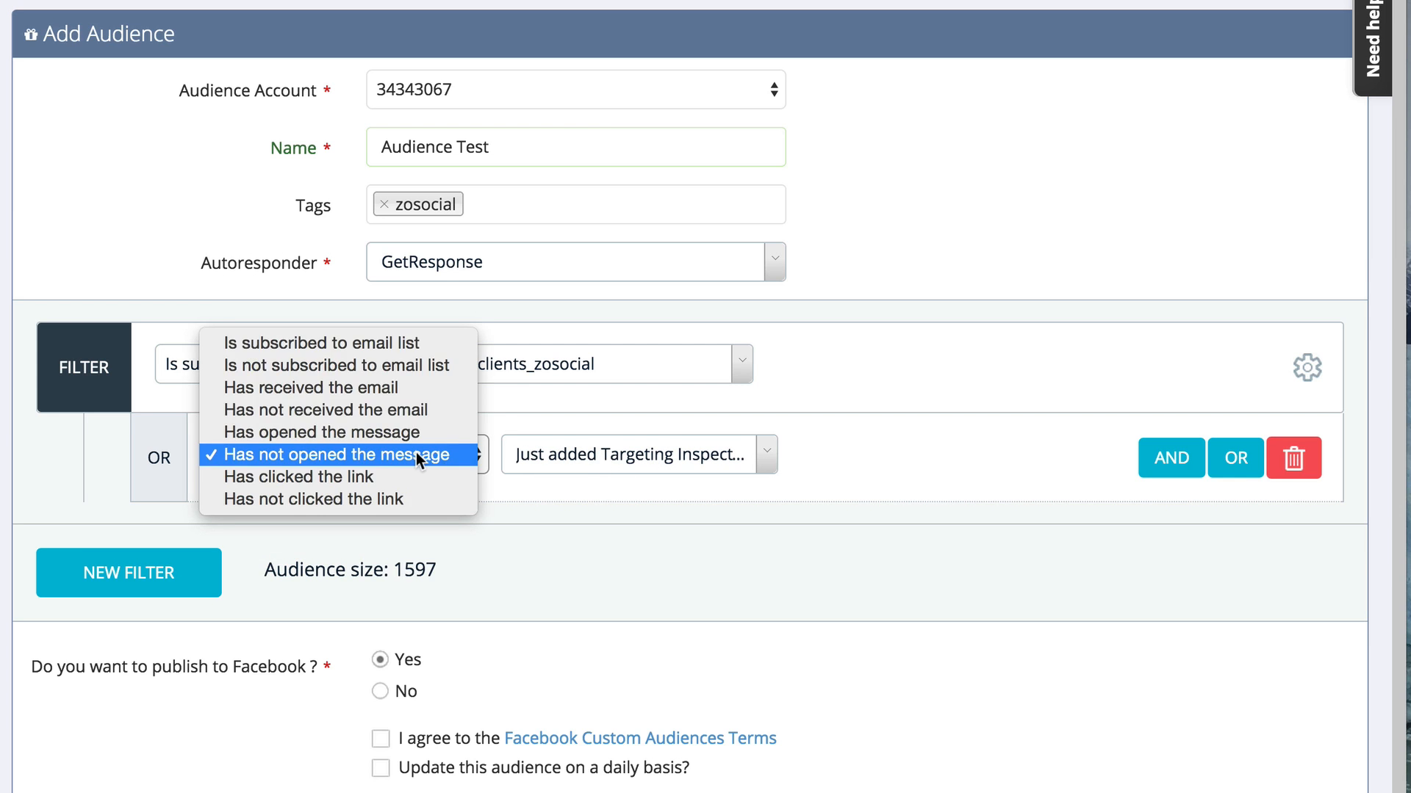
{"action": "left_click", "coordinate": [405, 476]}
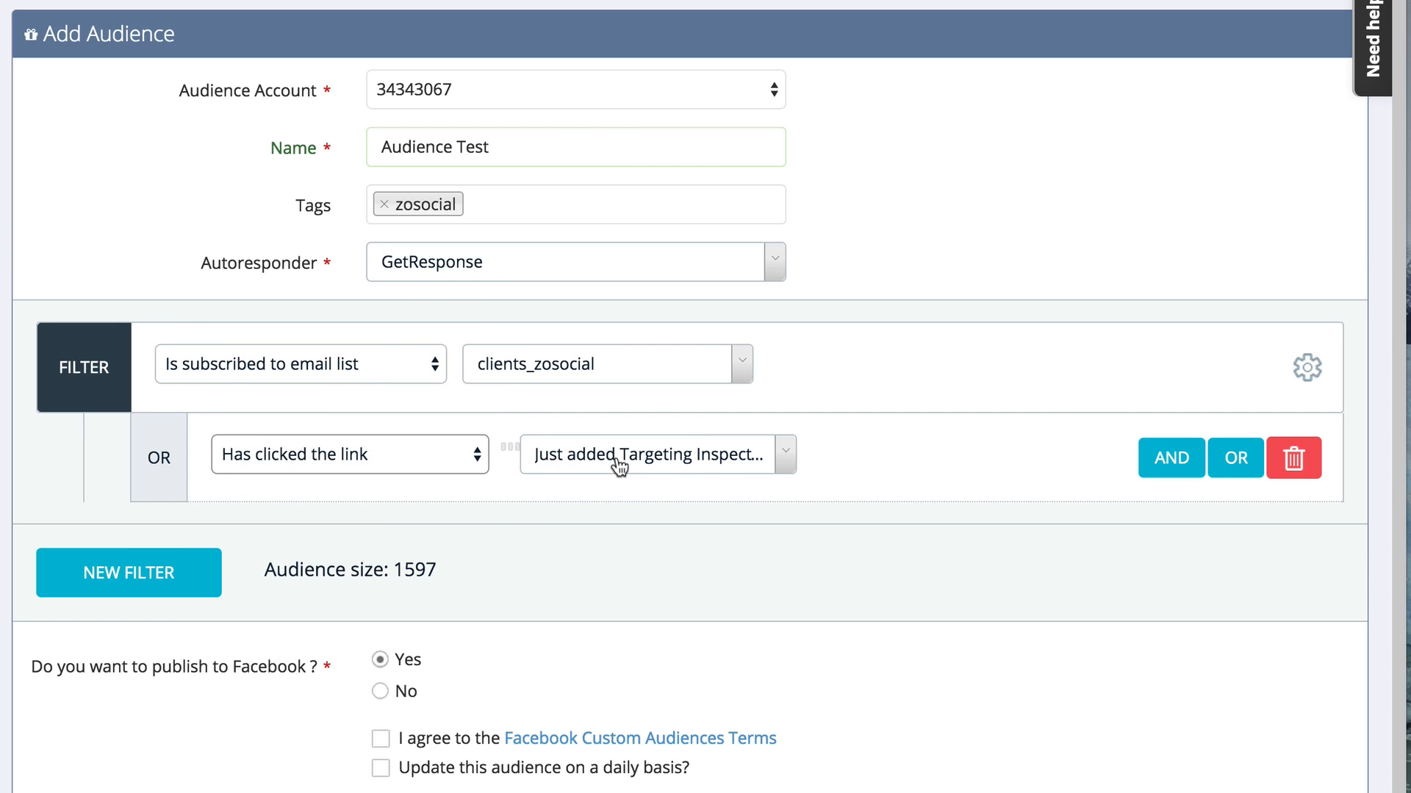
{"action": "left_click", "coordinate": [654, 454]}
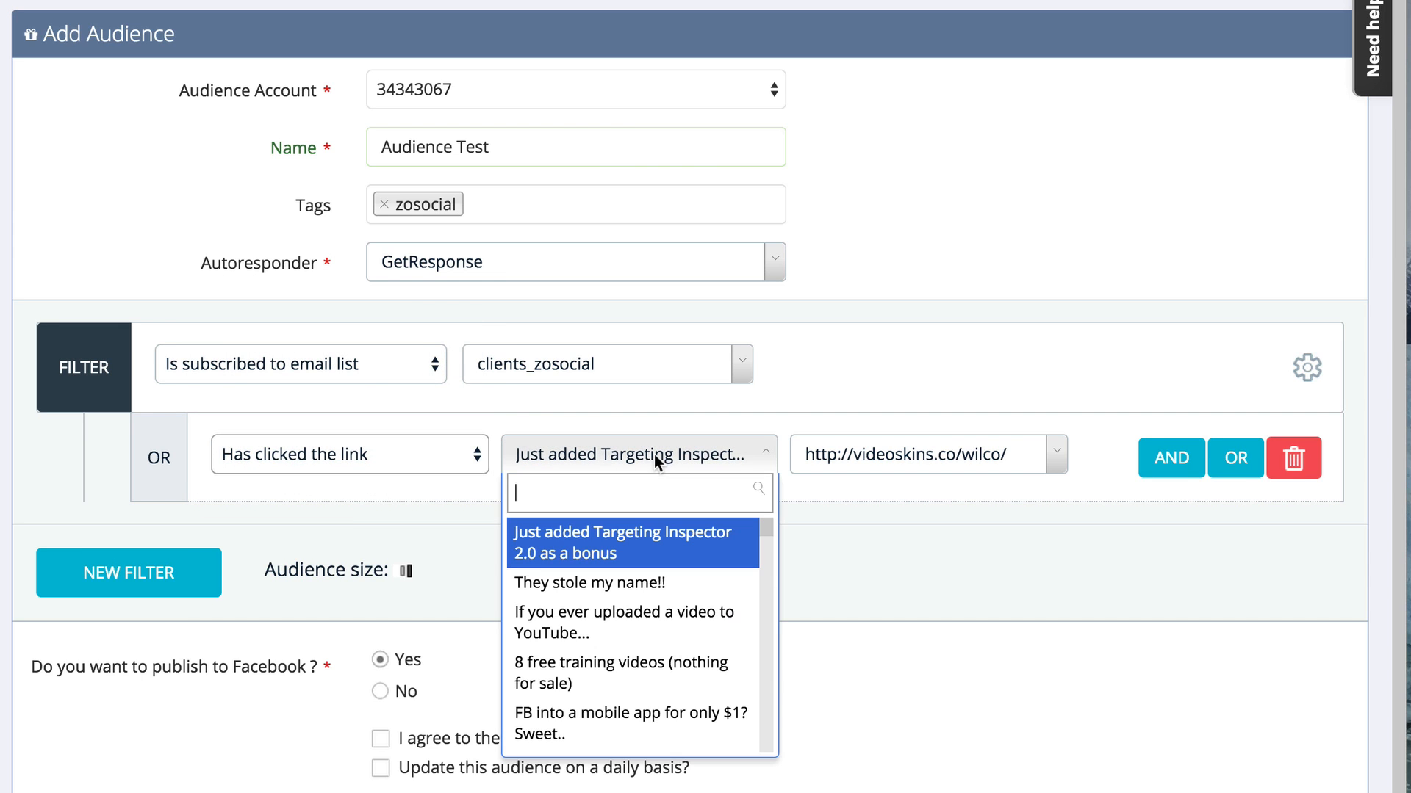
{"action": "left_click", "coordinate": [630, 582]}
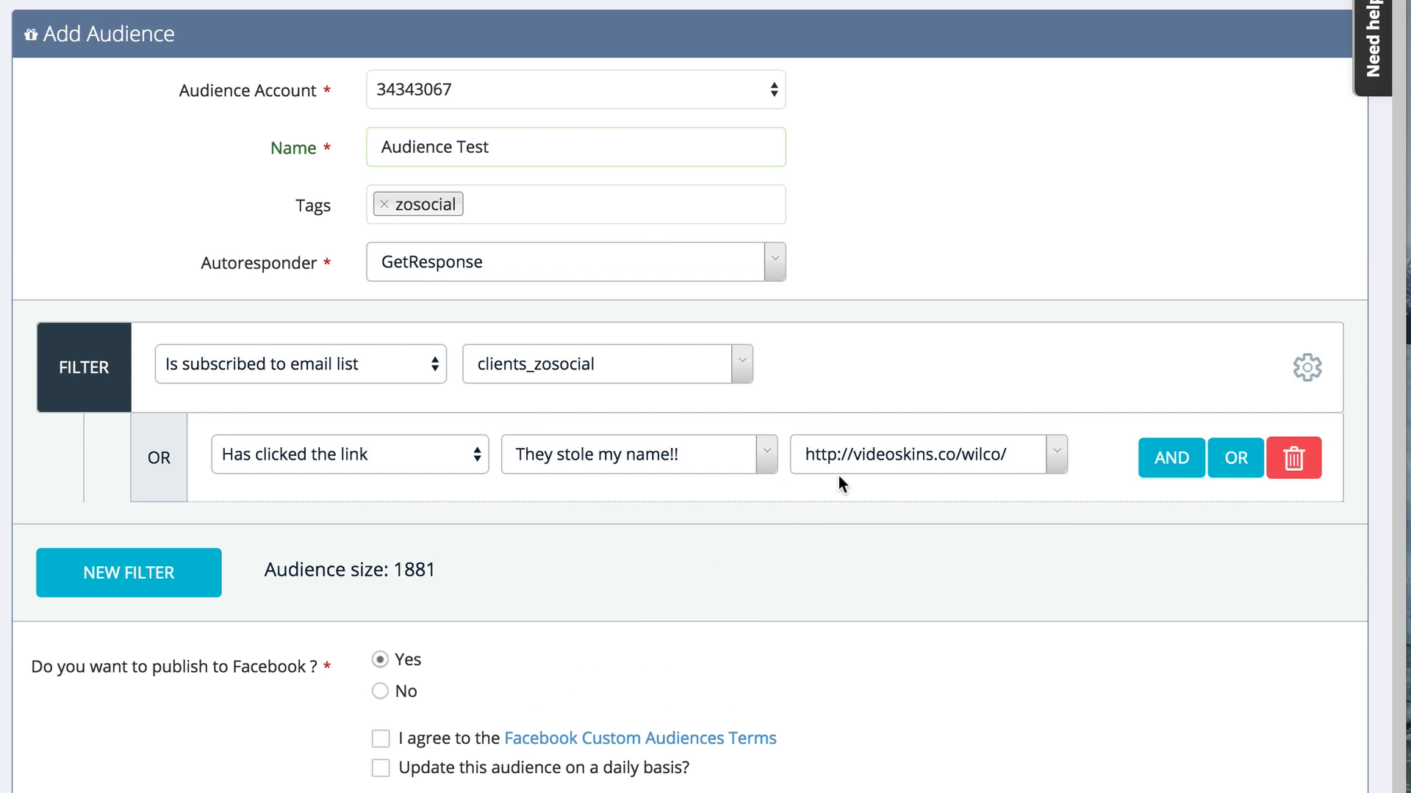
{"action": "left_click", "coordinate": [856, 455]}
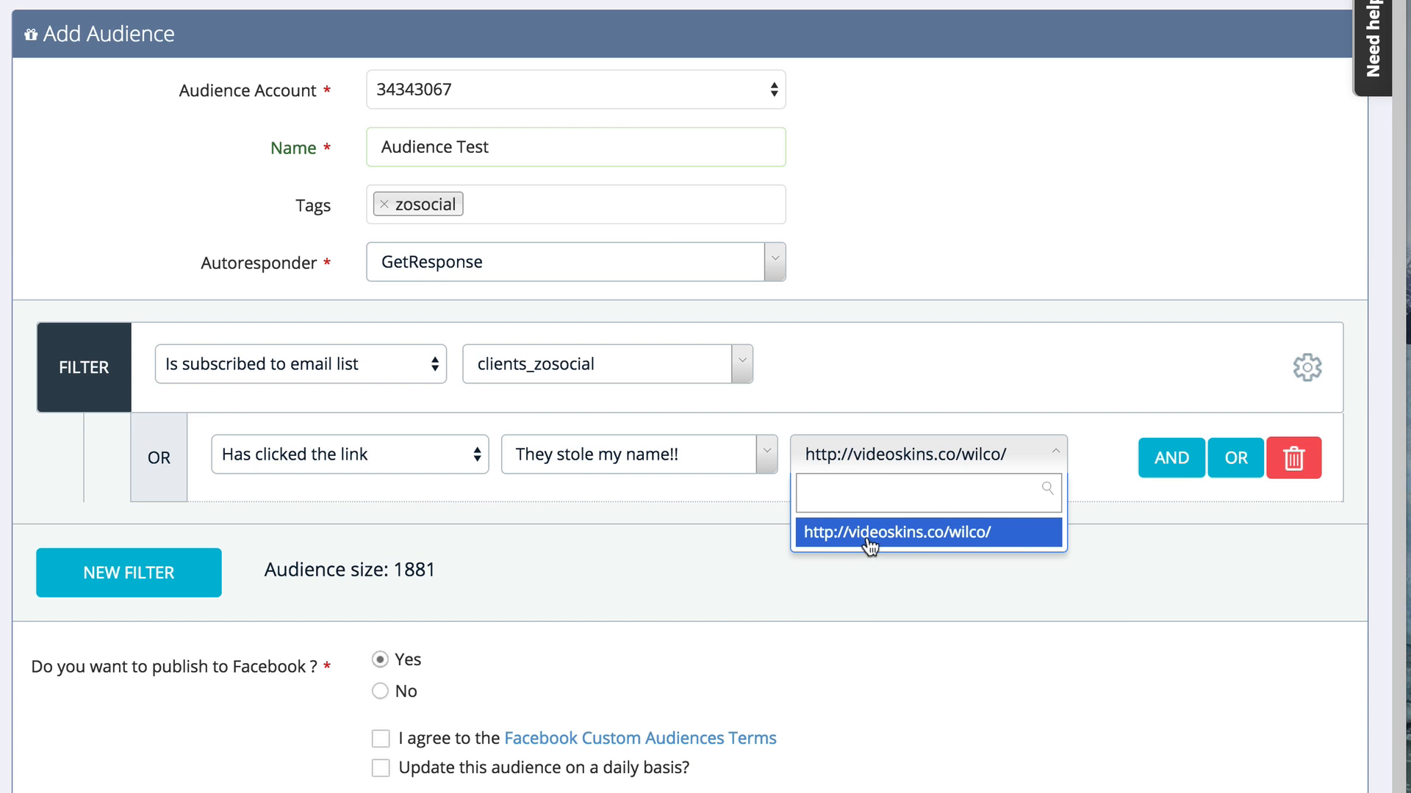
{"action": "left_click", "coordinate": [933, 532]}
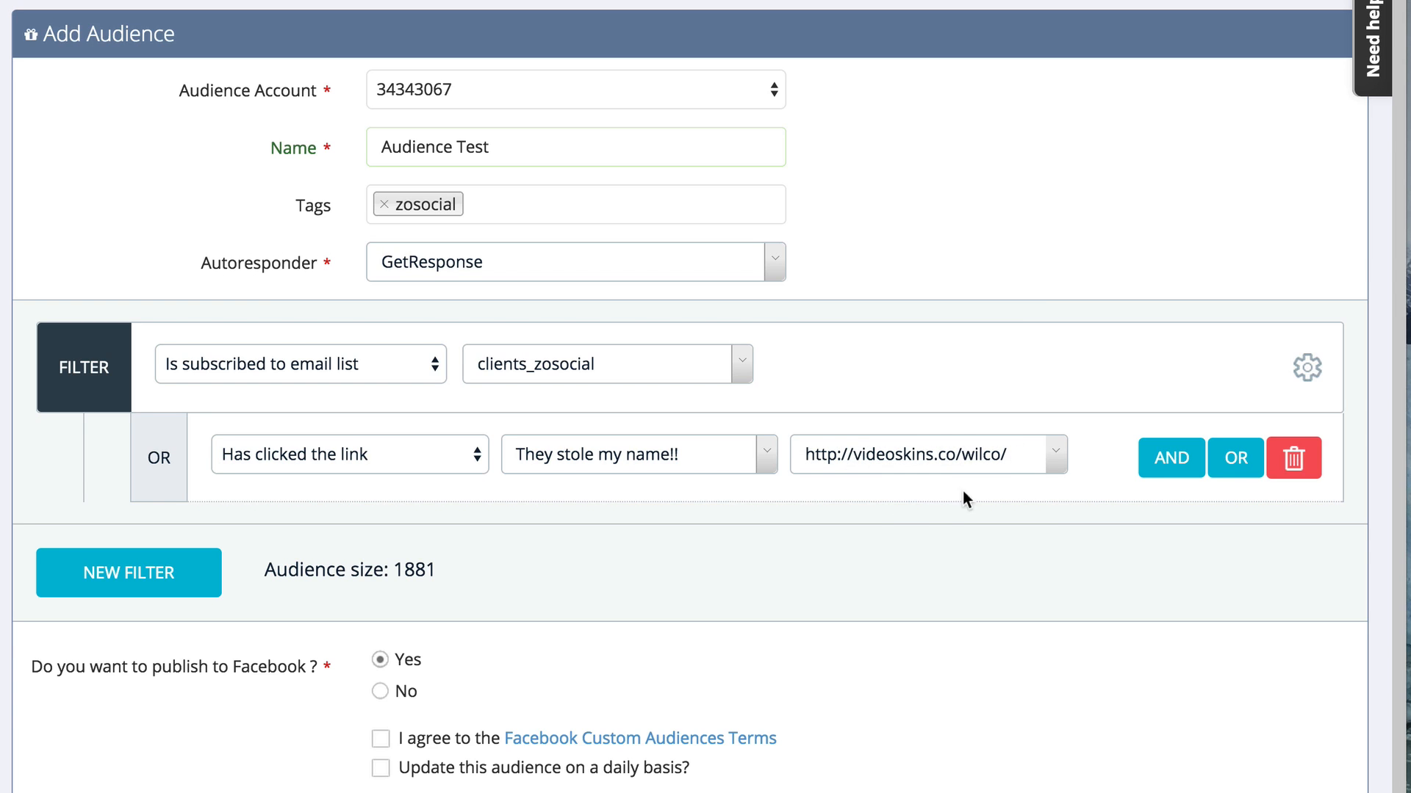
{"action": "left_click", "coordinate": [918, 463]}
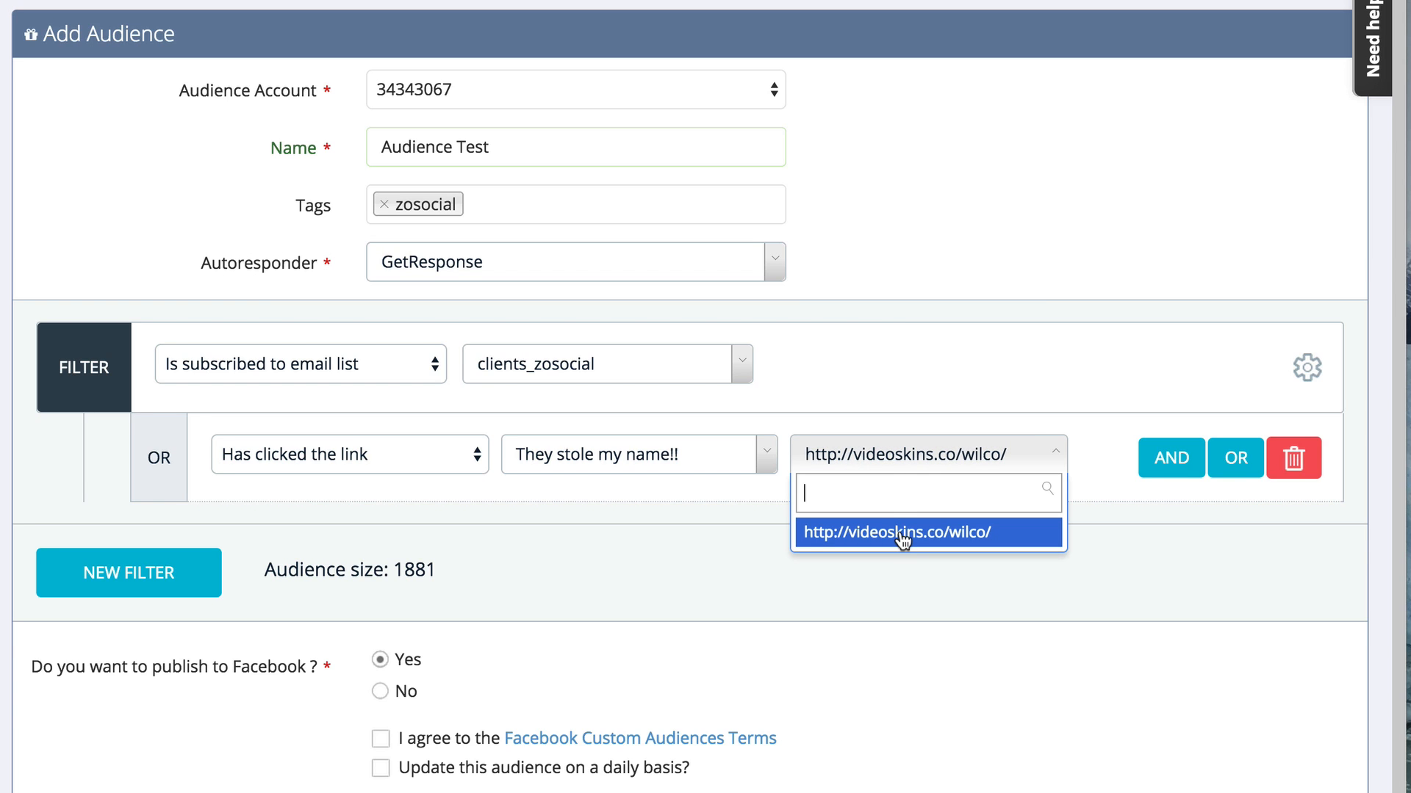
{"action": "left_click", "coordinate": [903, 537]}
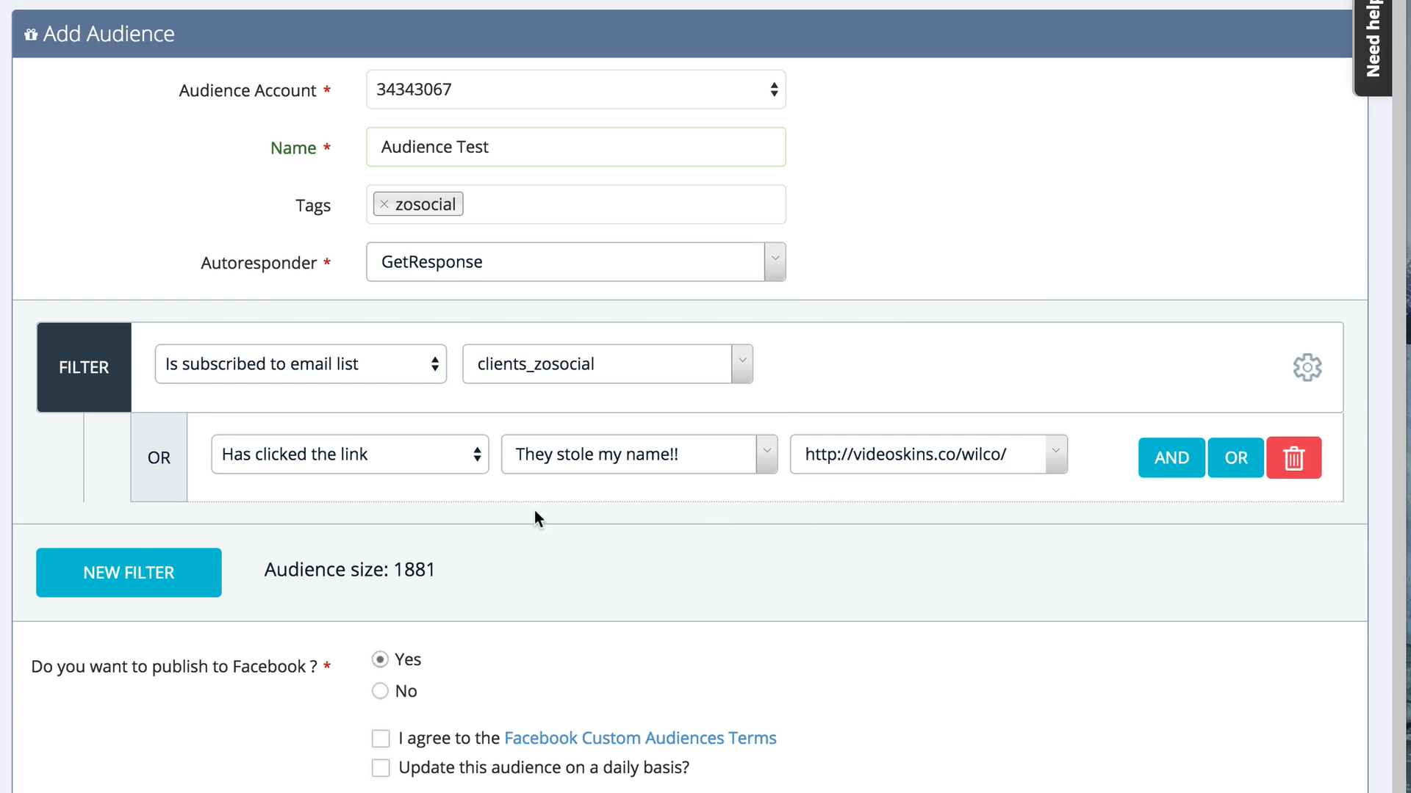
Step: Review the criteria available for the OR condition and add an AND condition to the filter
{"action": "left_click", "coordinate": [423, 453]}
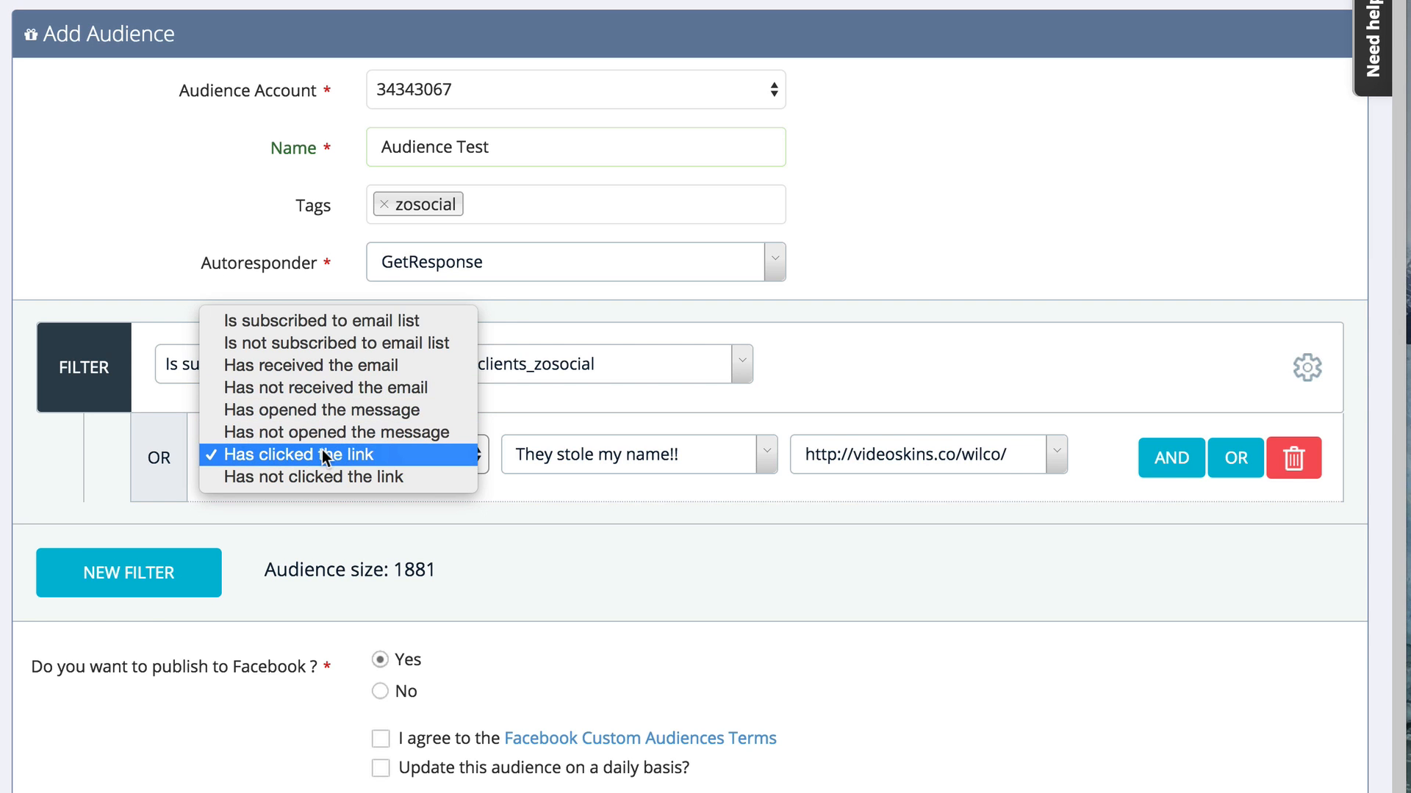
{"action": "left_click", "coordinate": [425, 512]}
{"action": "left_click", "coordinate": [1171, 459]}
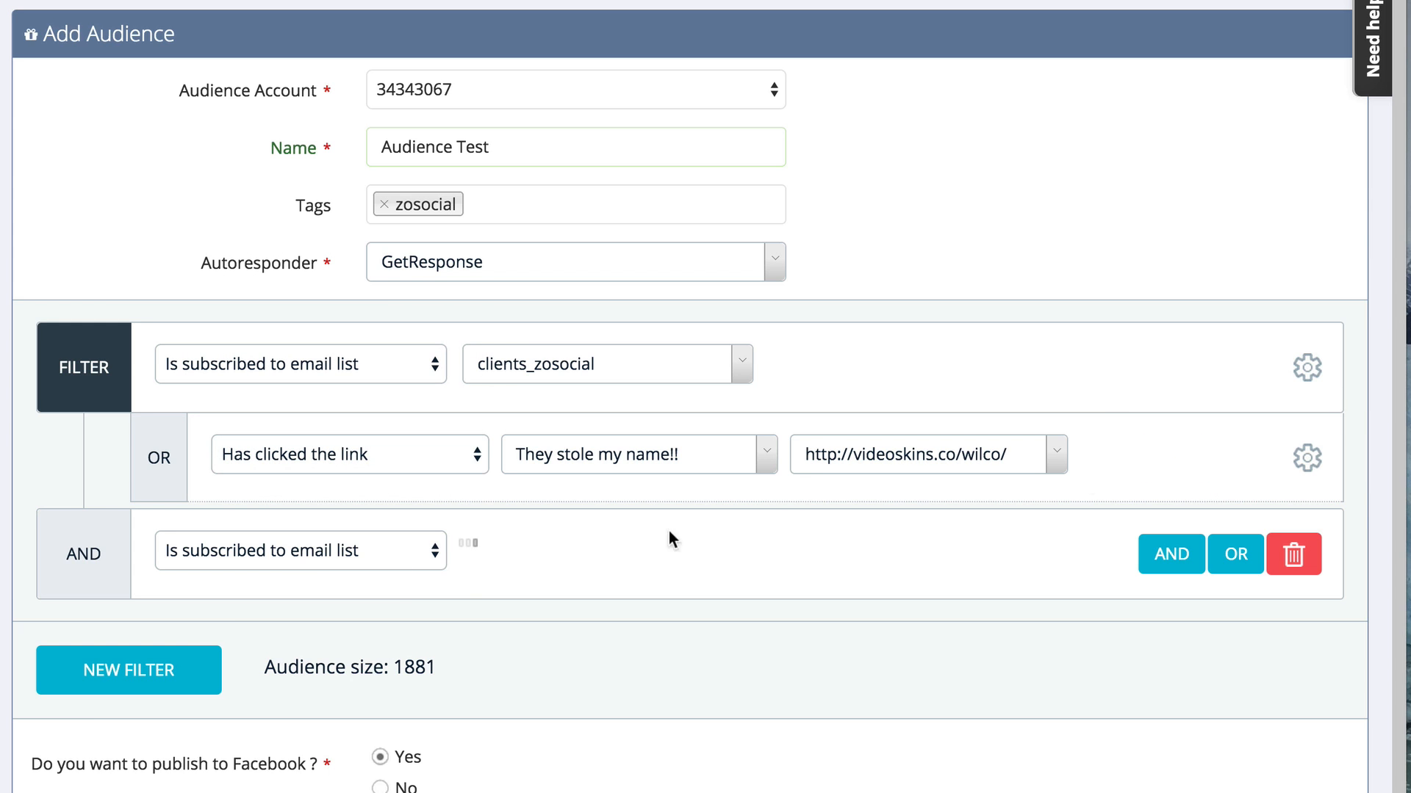
Step: Add a separate new filter below the existing one and delete it again
{"action": "left_click", "coordinate": [195, 650]}
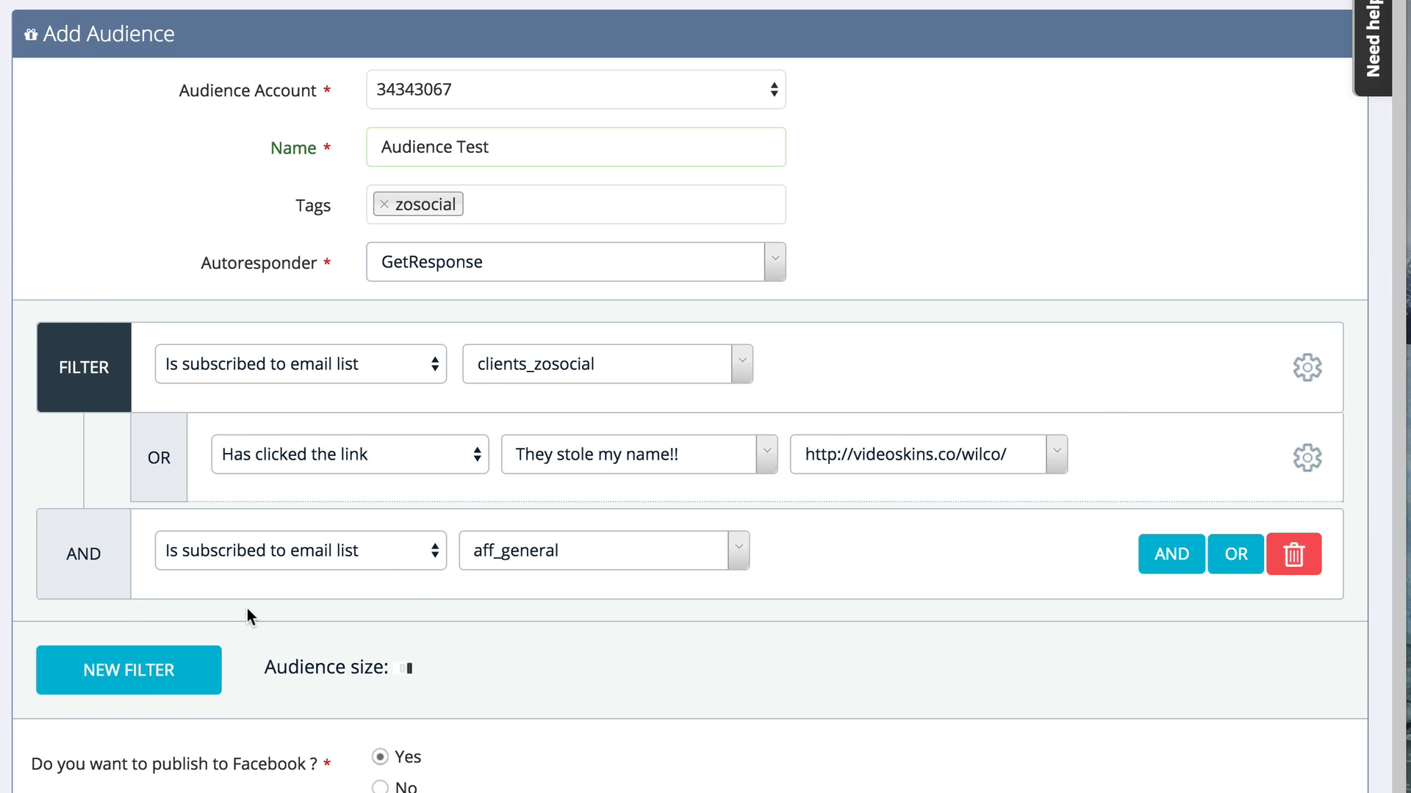
{"action": "scroll", "coordinate": [247, 608], "scroll_direction": "down", "scroll_amount": 2}
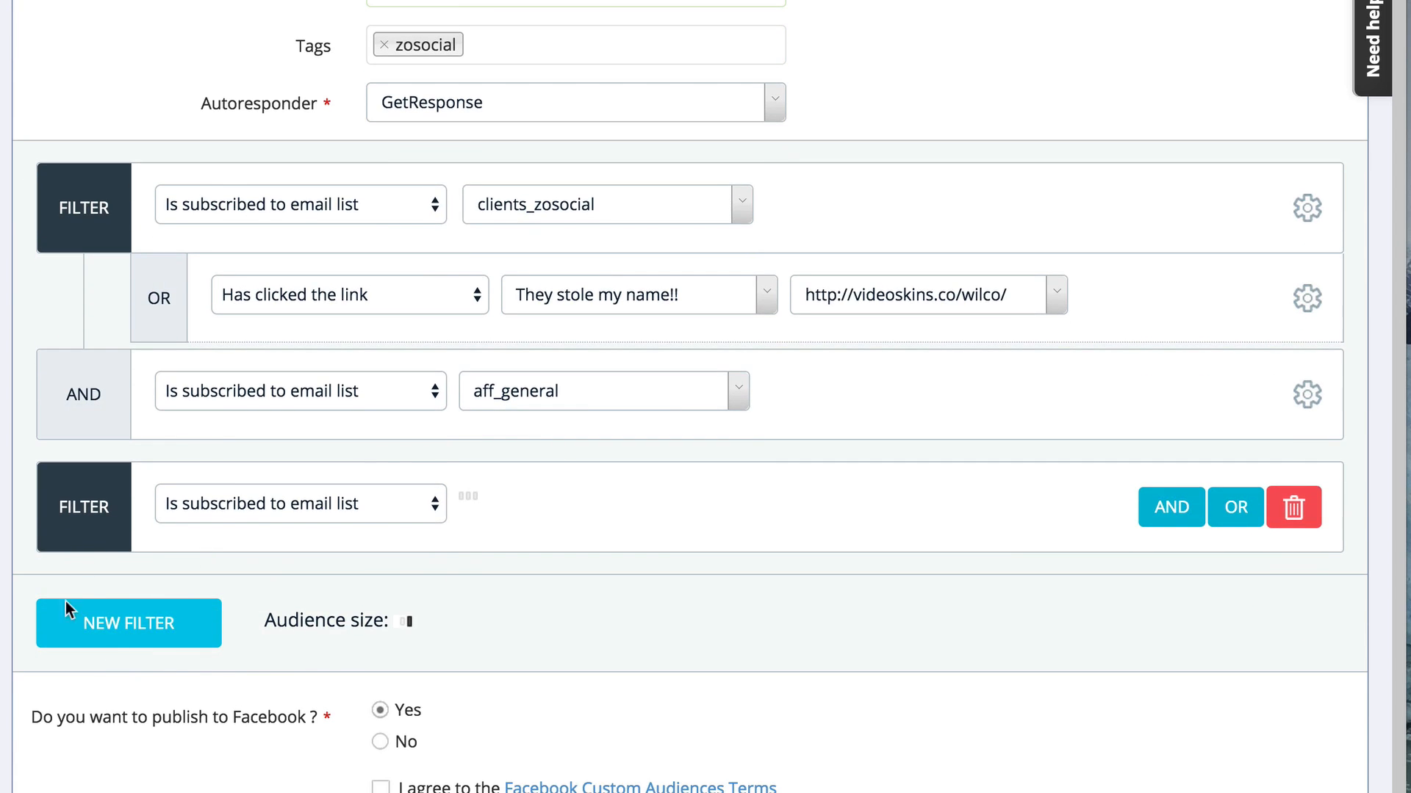
{"action": "left_click", "coordinate": [1293, 508]}
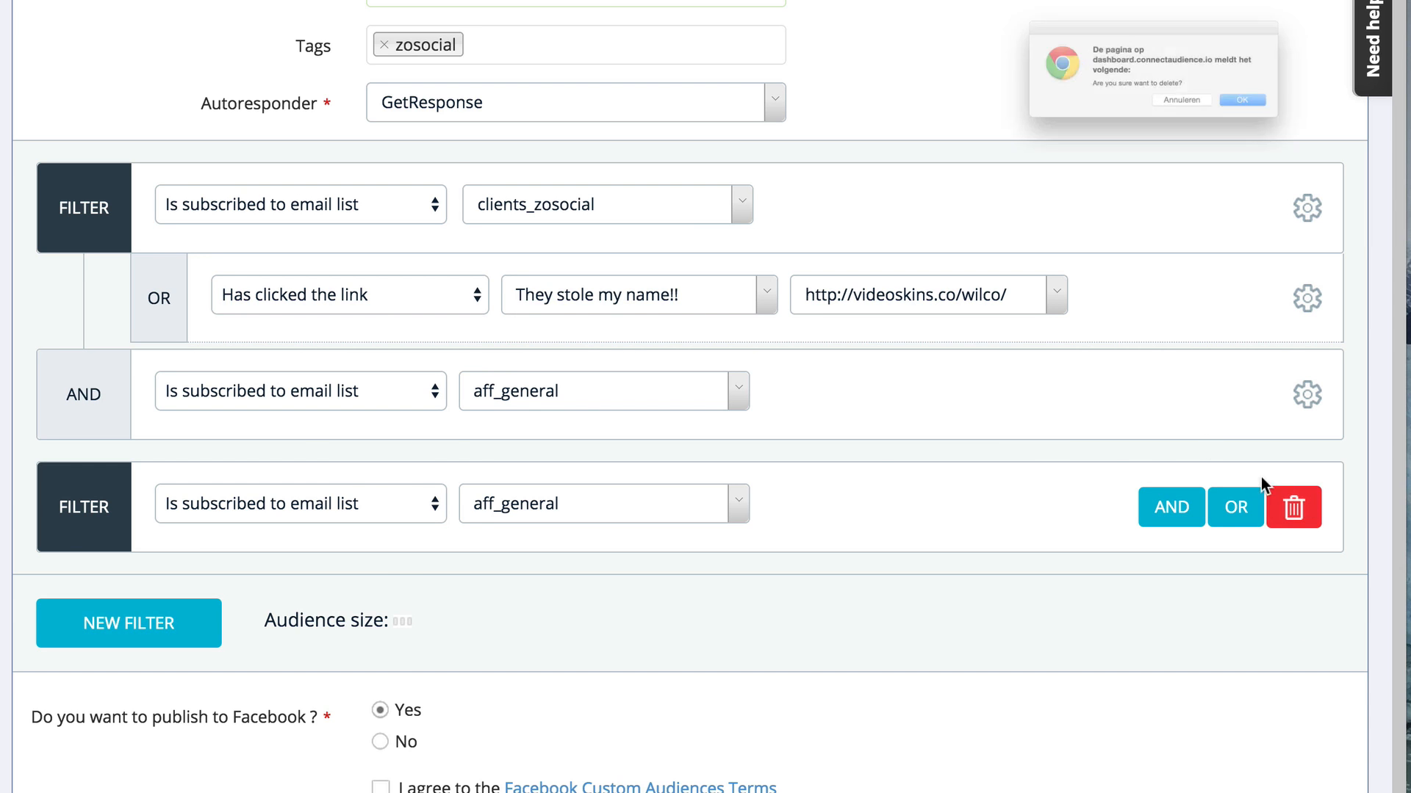
{"action": "left_click", "coordinate": [1320, 138]}
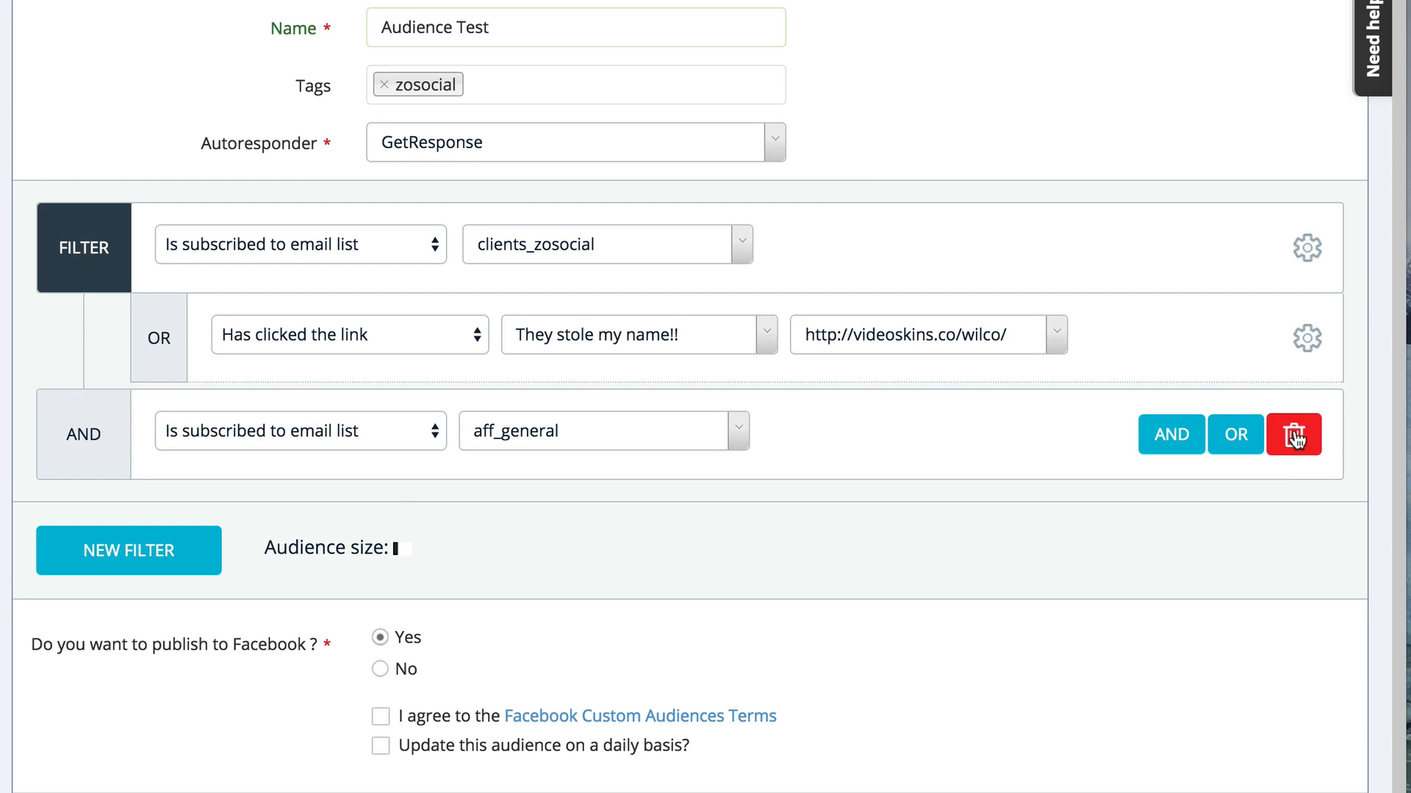
Step: Delete the AND condition and the OR condition, keeping only the clients_zosocial filter
{"action": "left_click", "coordinate": [1293, 434]}
{"action": "left_click", "coordinate": [1321, 136]}
{"action": "mouse_move", "coordinate": [1337, 411]}
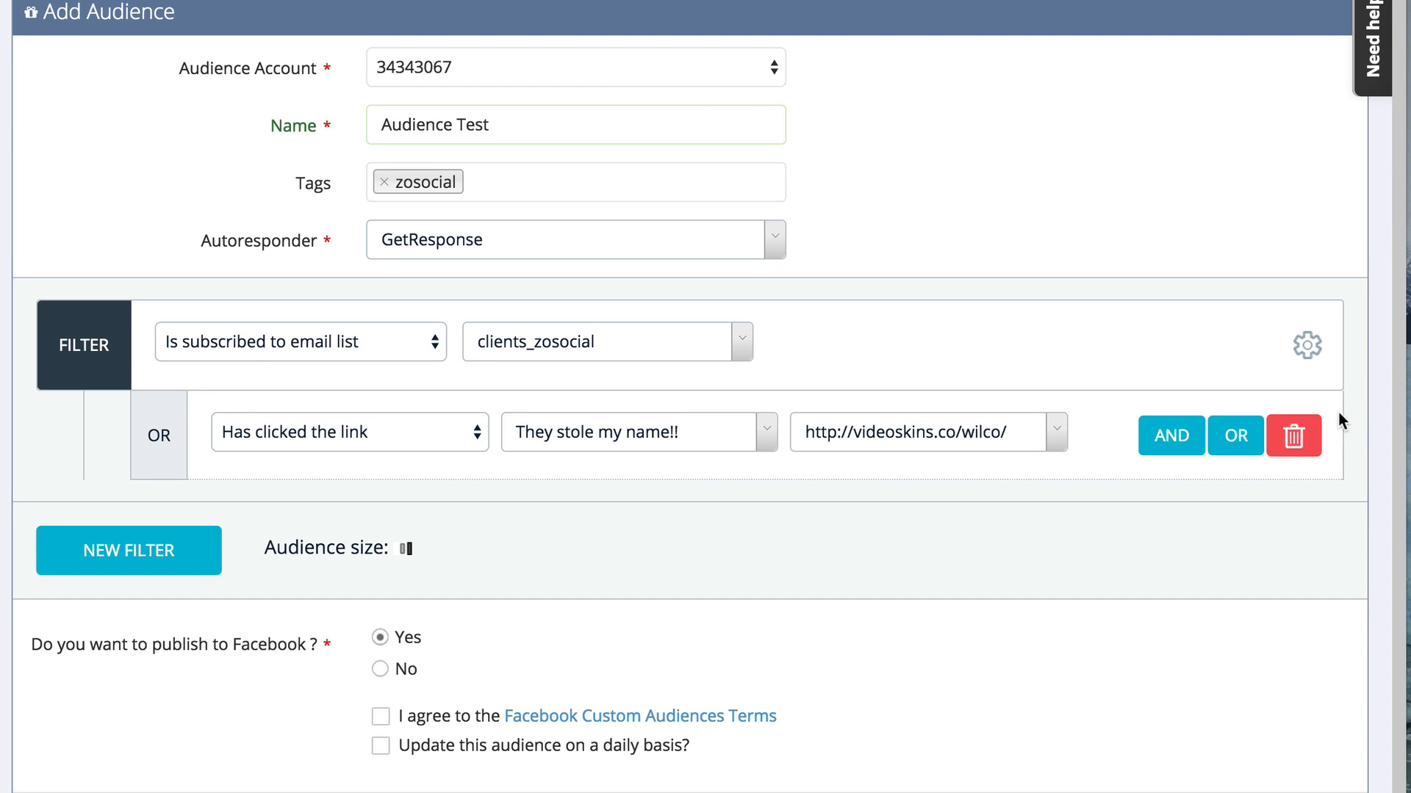
{"action": "left_click", "coordinate": [1313, 435]}
{"action": "left_click", "coordinate": [1327, 132]}
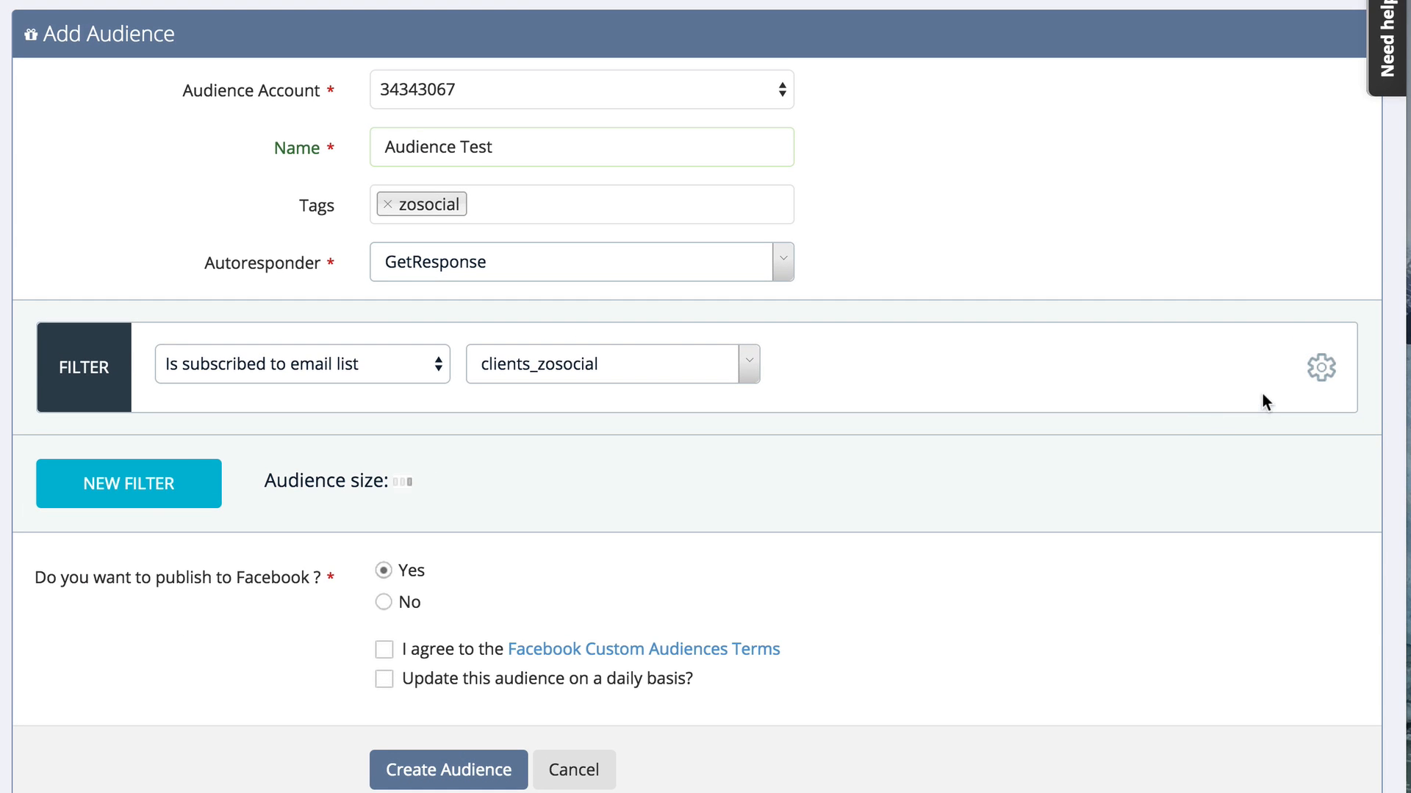
Step: Add an OR condition to the filter for contacts subscribed to the email list clients_videoskin
{"action": "mouse_move", "coordinate": [1312, 383]}
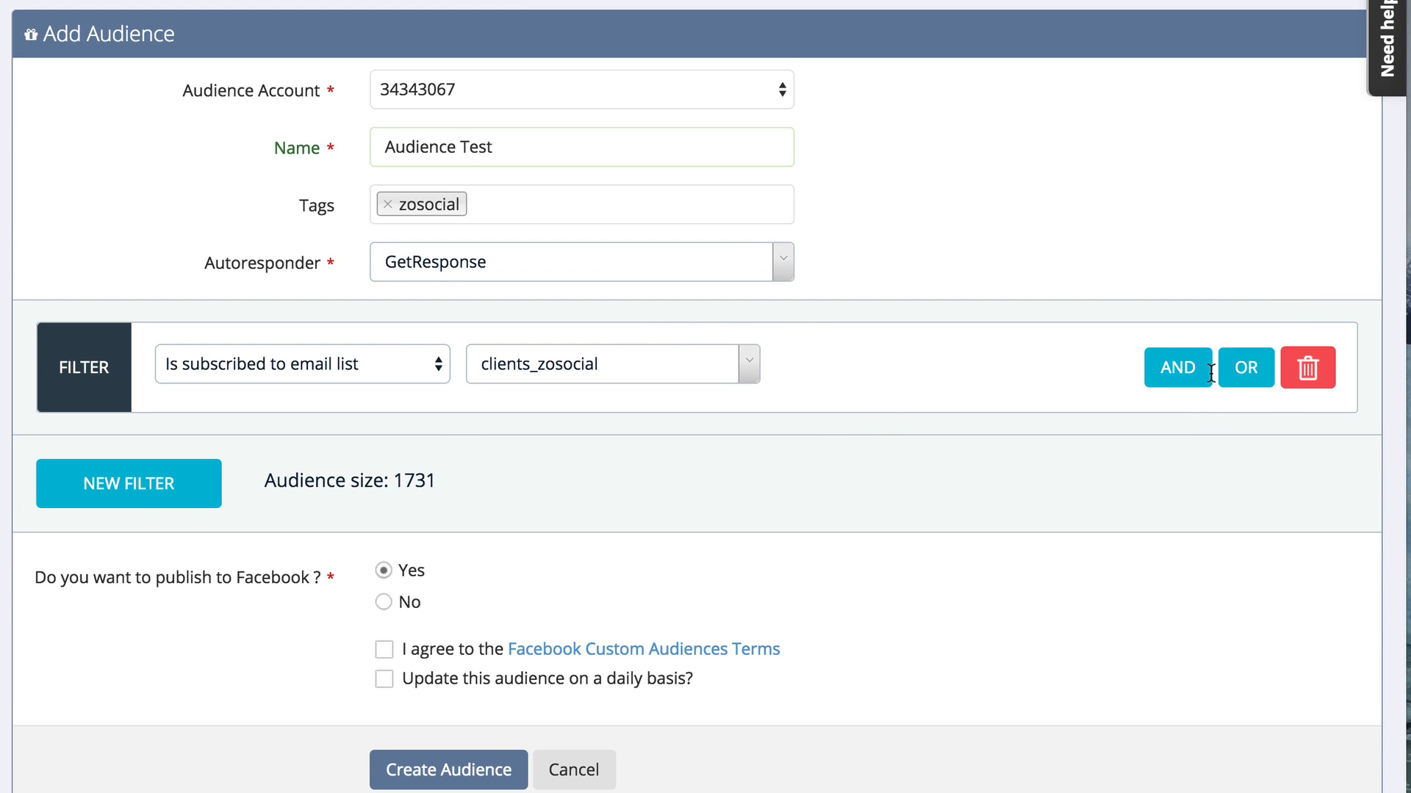
{"action": "left_click", "coordinate": [1239, 379]}
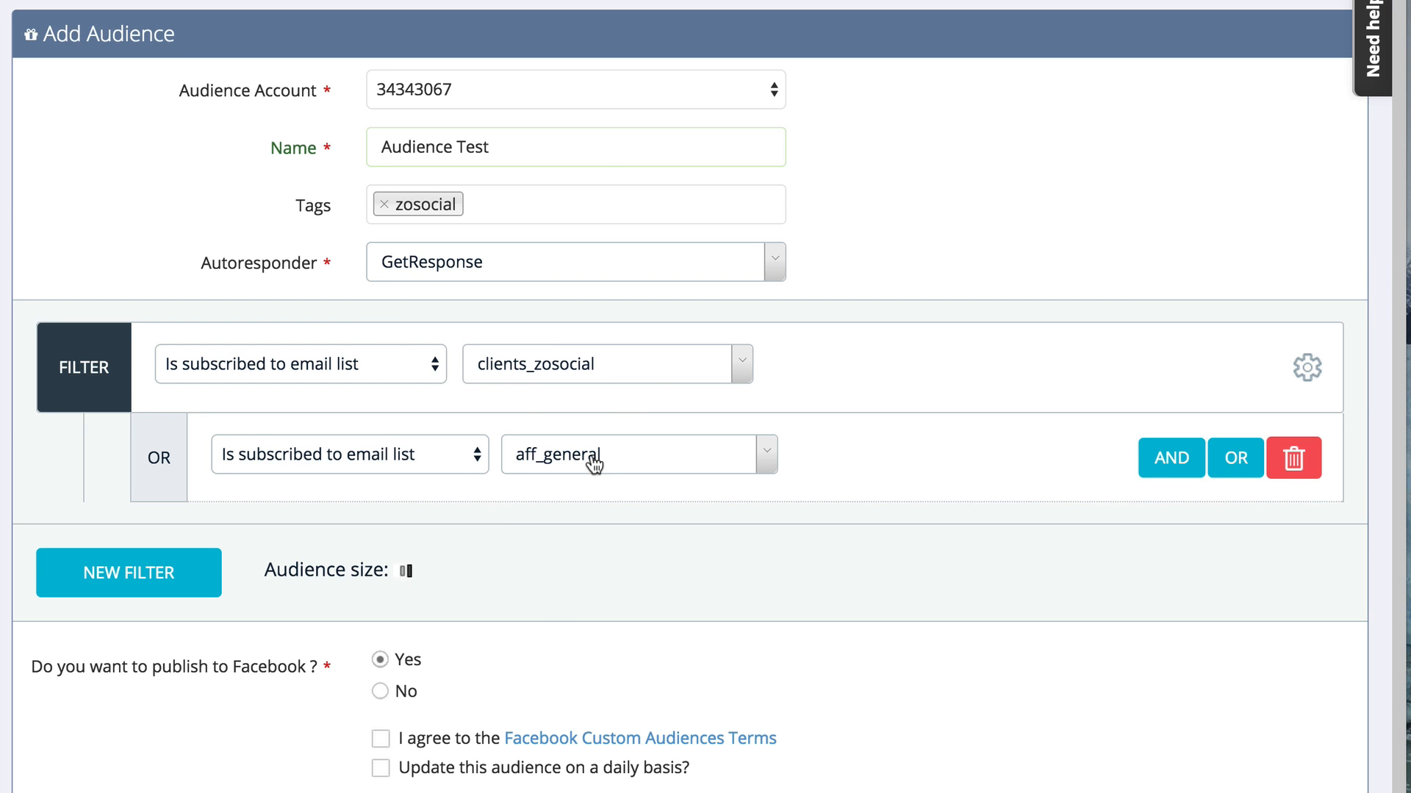
{"action": "left_click", "coordinate": [538, 462]}
{"action": "type", "text": "video"}
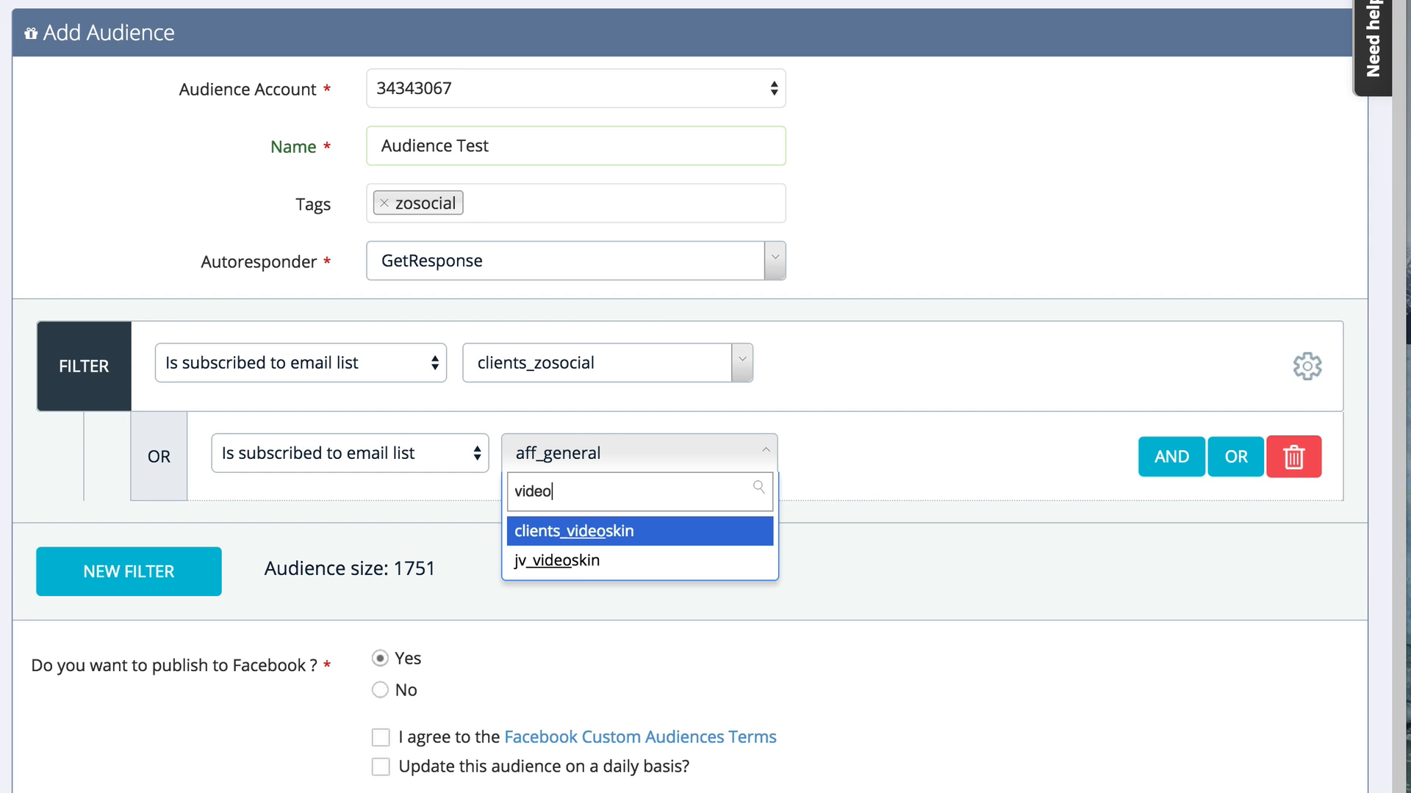
{"action": "left_click", "coordinate": [643, 532]}
Step: Agree to the Facebook Custom Audiences Terms
{"action": "scroll", "coordinate": [672, 524], "scroll_direction": "down", "scroll_amount": 5}
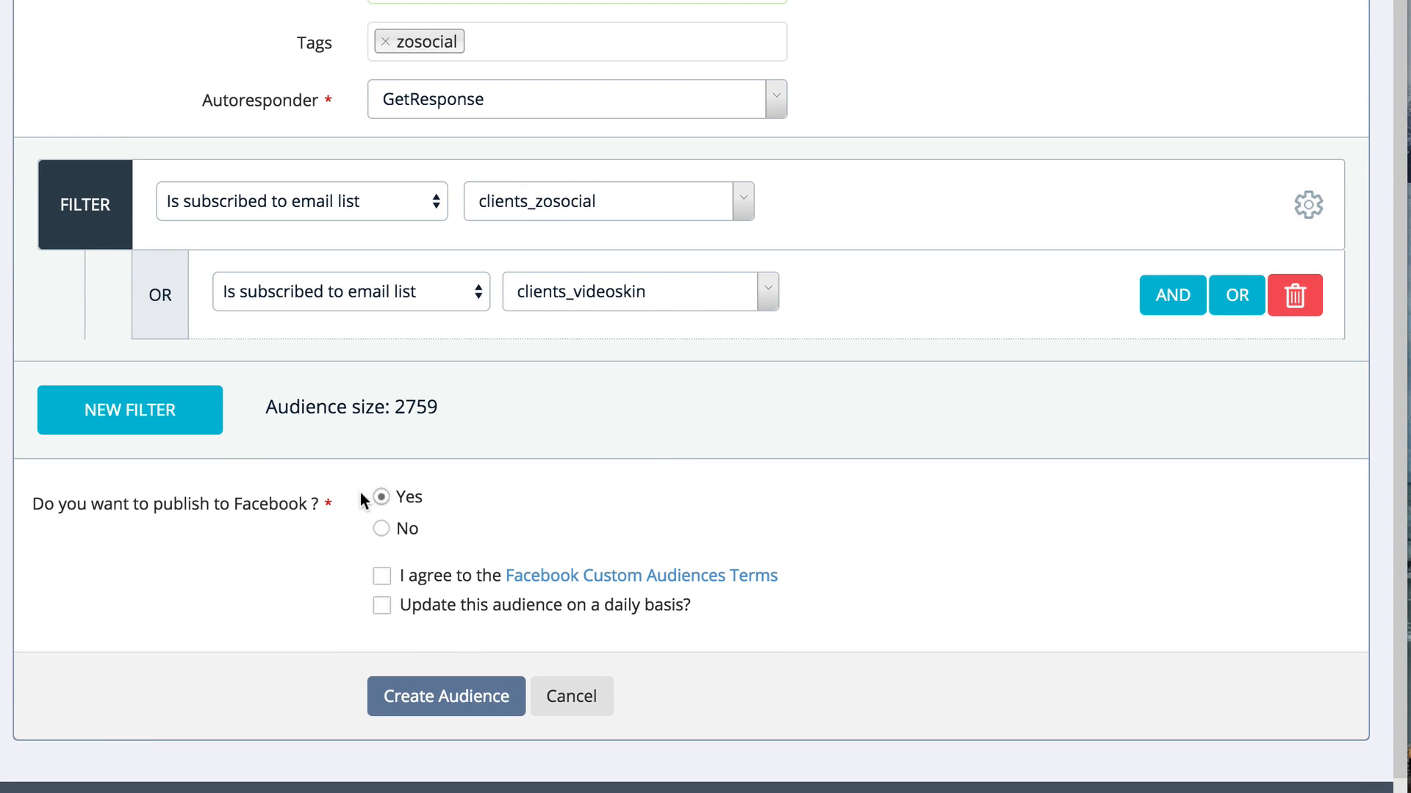
{"action": "left_click", "coordinate": [383, 574]}
{"action": "scroll", "coordinate": [438, 575], "scroll_direction": "down", "scroll_amount": 1}
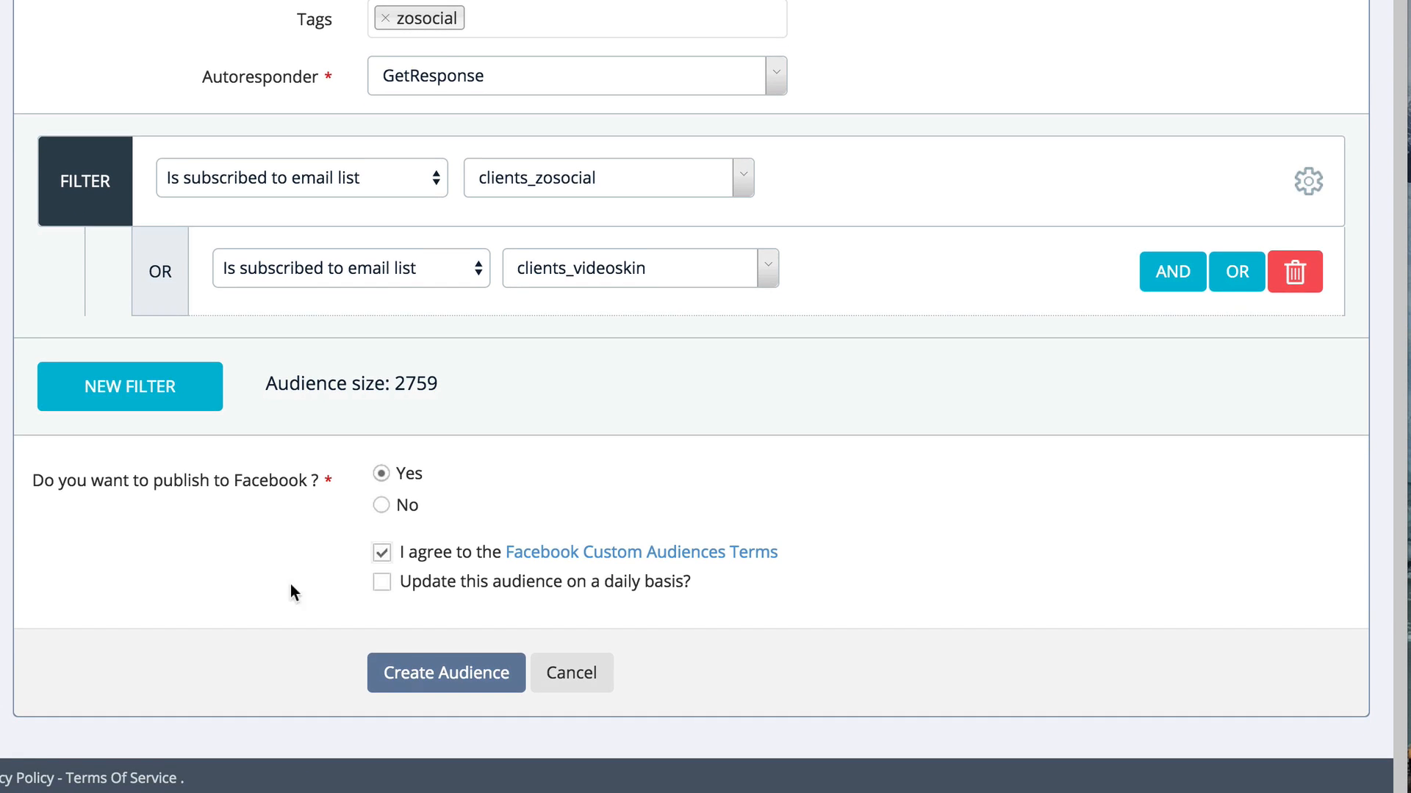
Step: Enable daily updates for the audience and set the update time to 03 PM UTC
{"action": "left_click", "coordinate": [383, 585]}
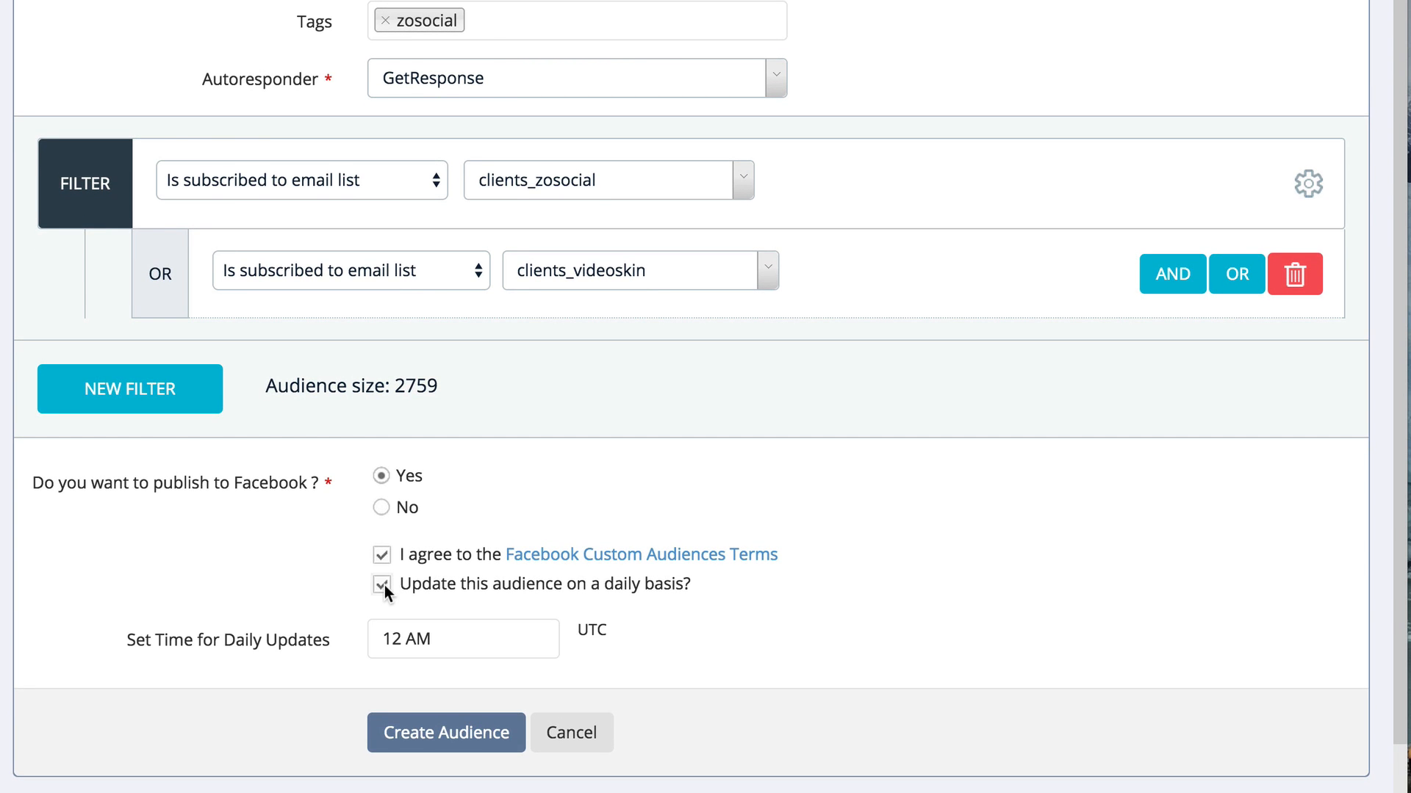
{"action": "left_click", "coordinate": [451, 639]}
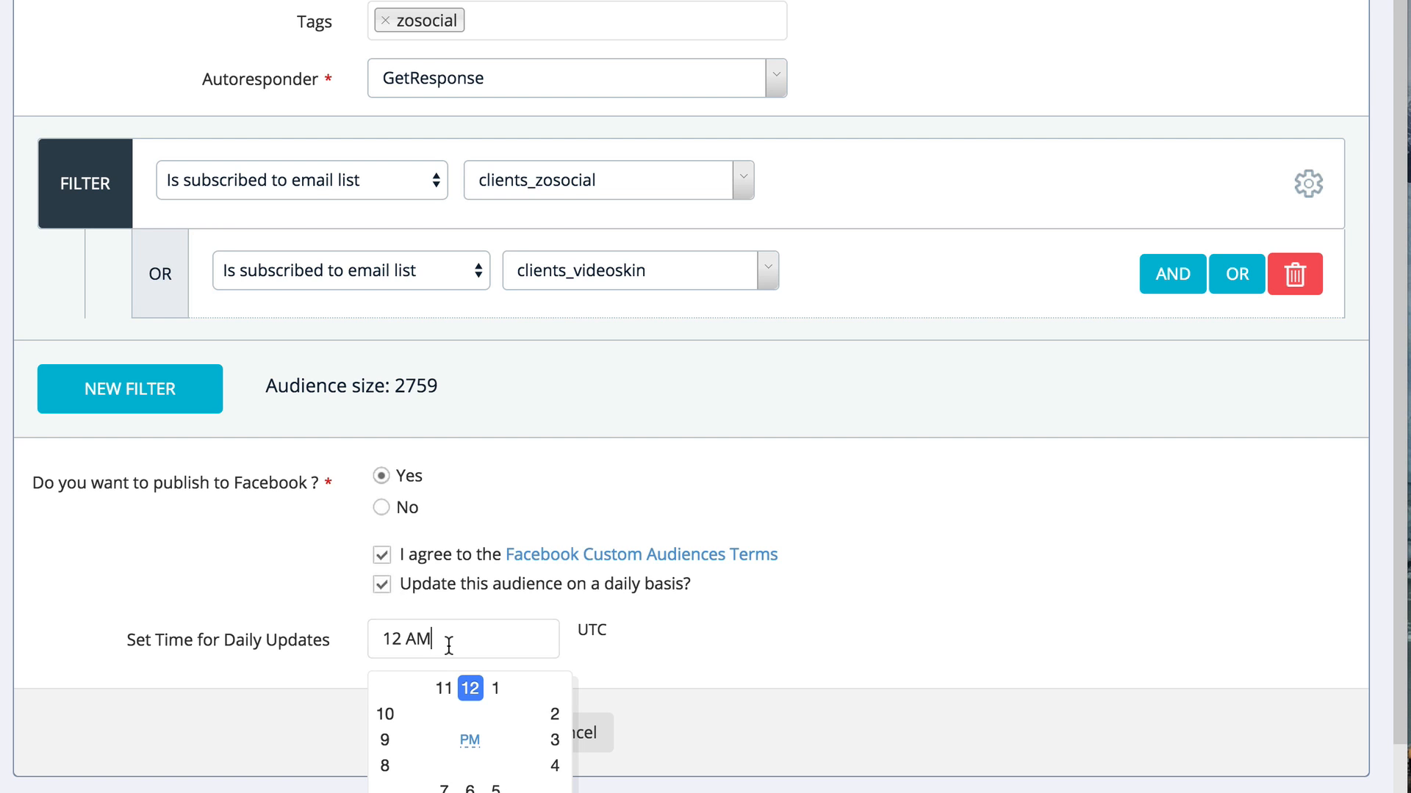
{"action": "left_click", "coordinate": [555, 714]}
{"action": "left_click", "coordinate": [554, 740]}
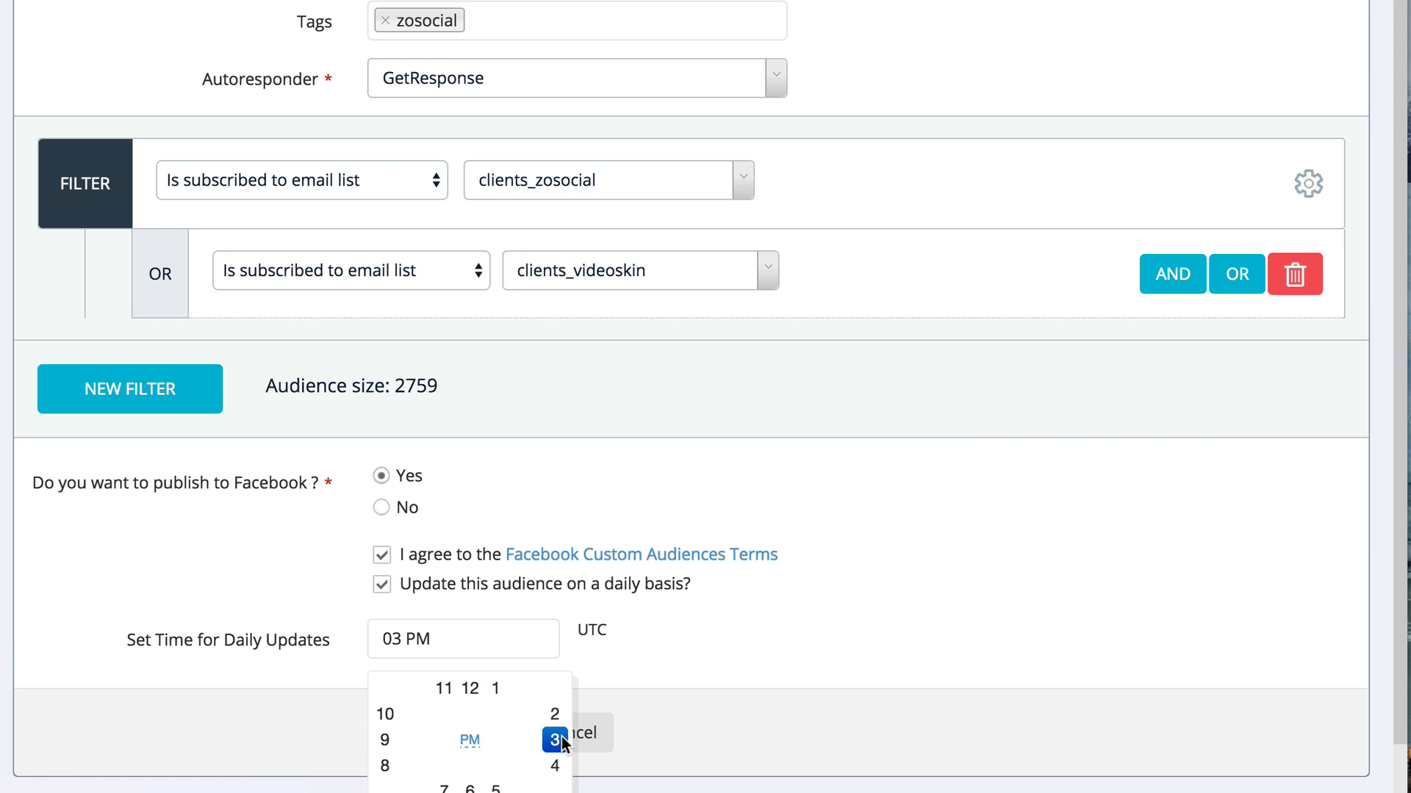
{"action": "left_click", "coordinate": [759, 632]}
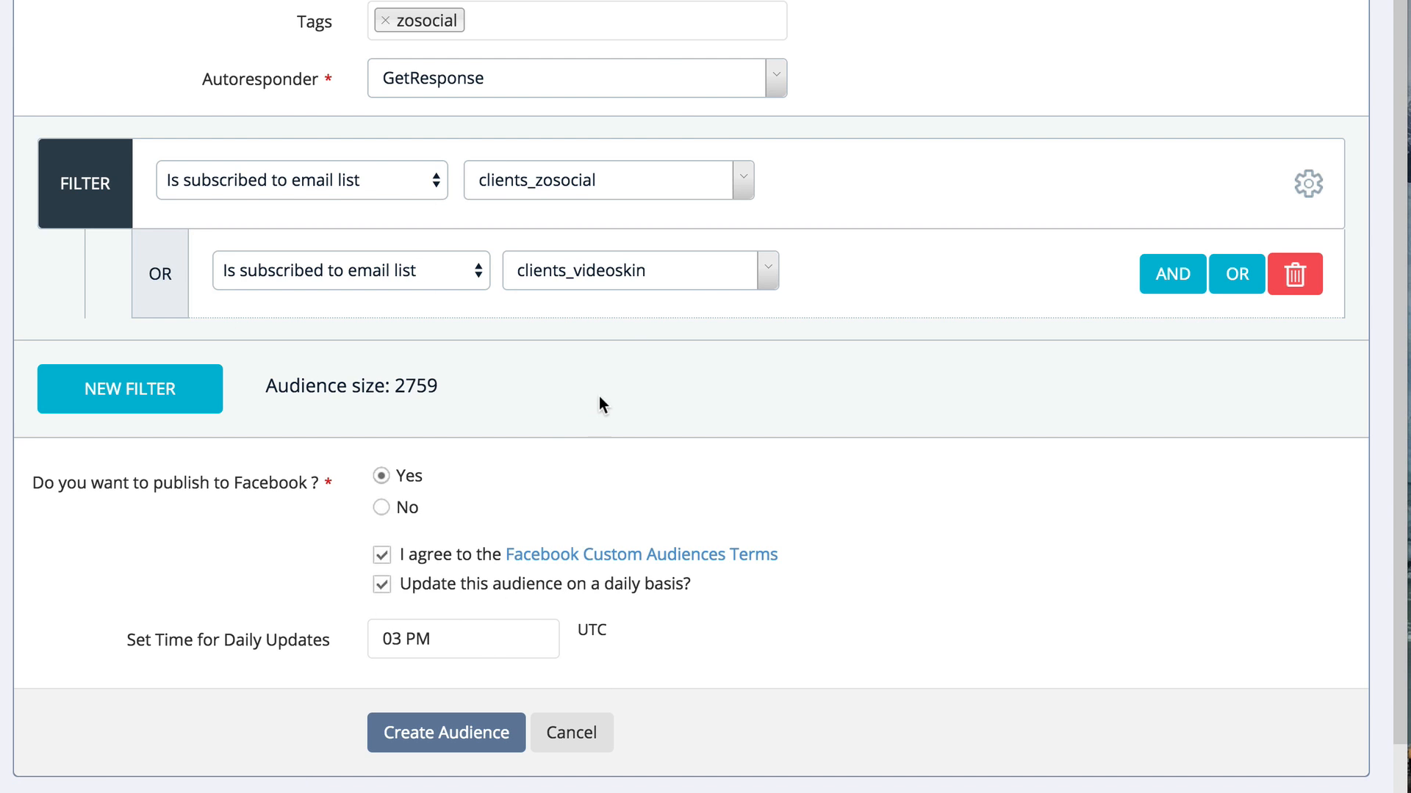
Step: Turn off the daily updates and create the audience
{"action": "scroll", "coordinate": [599, 397], "scroll_direction": "up", "scroll_amount": 1}
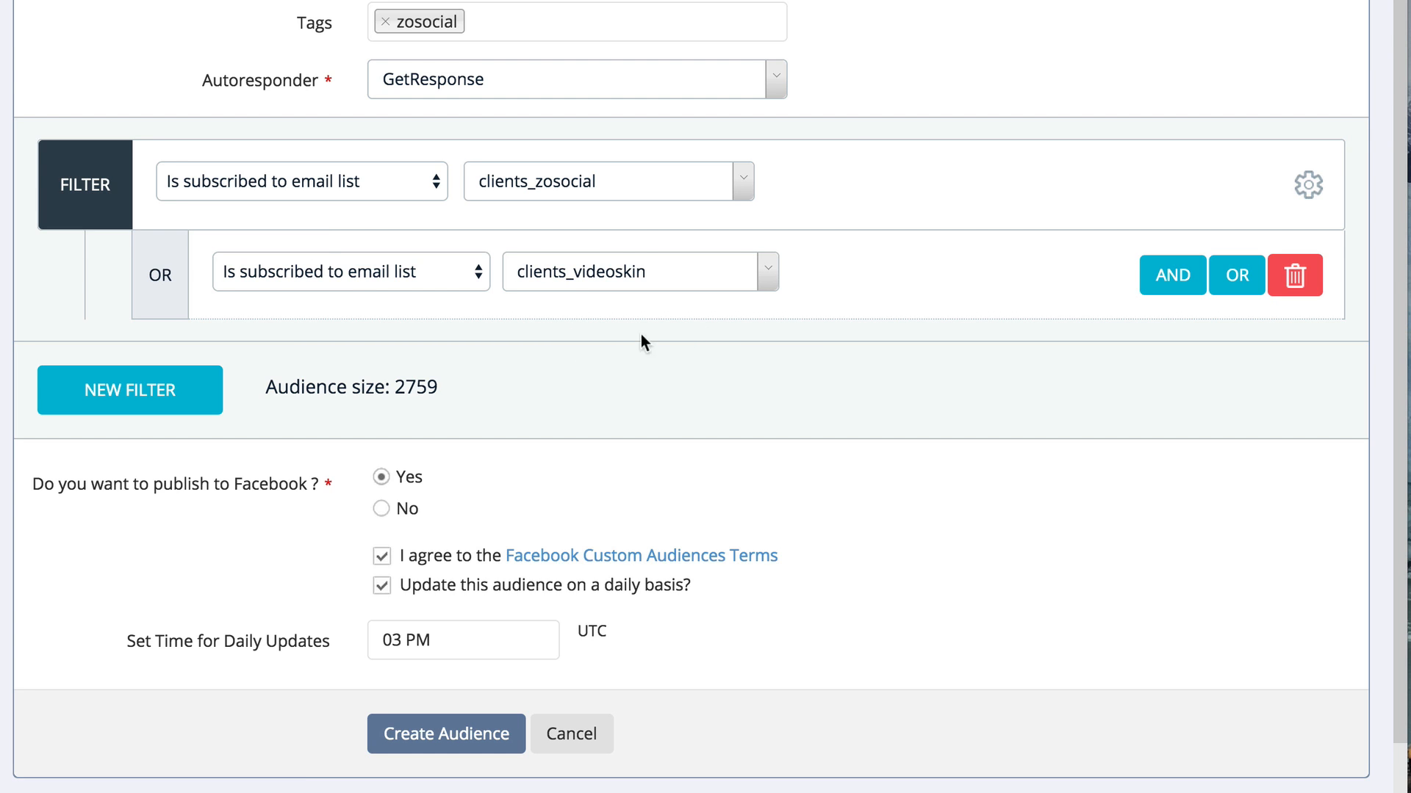
{"action": "scroll", "coordinate": [471, 588], "scroll_direction": "up", "scroll_amount": 1}
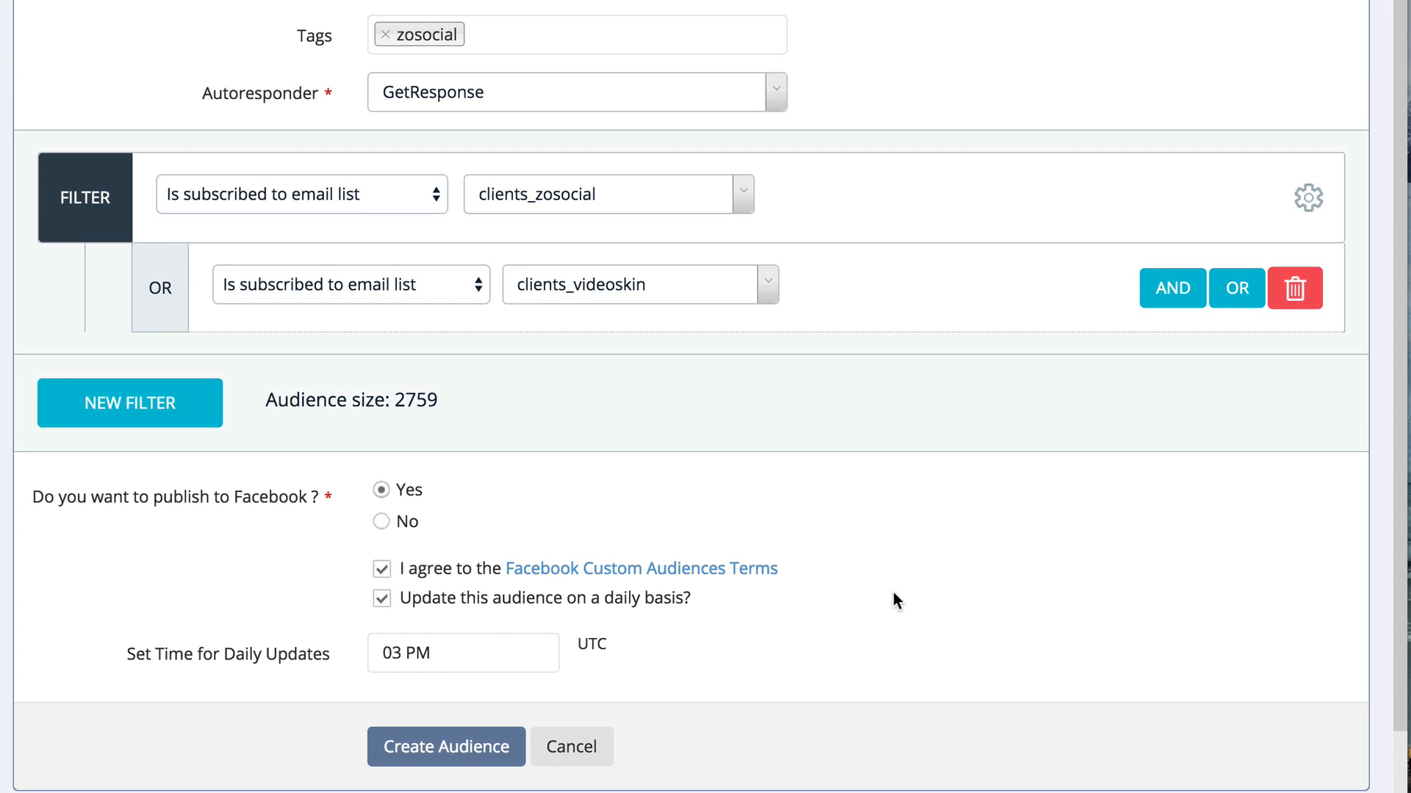
{"action": "scroll", "coordinate": [889, 559], "scroll_direction": "down", "scroll_amount": 1}
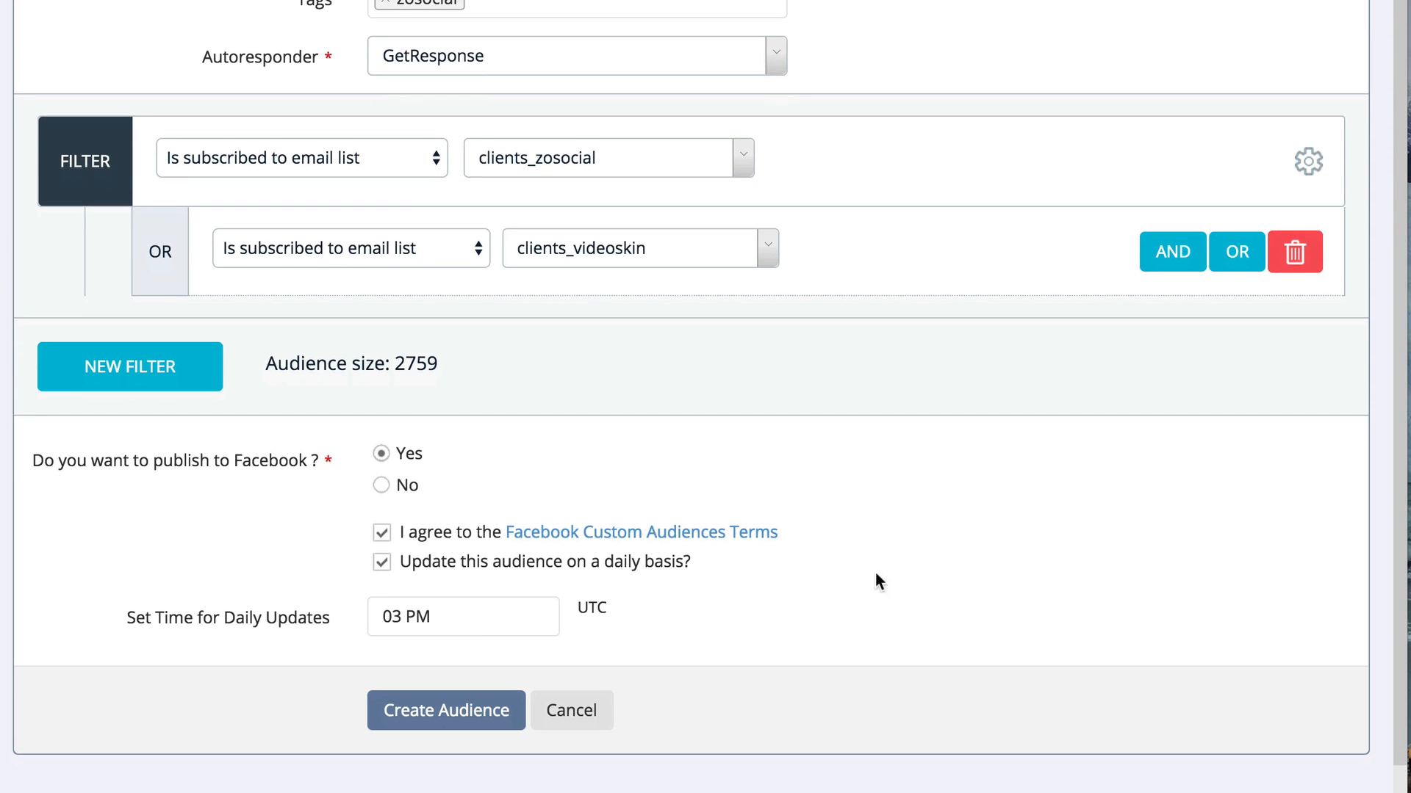
{"action": "left_click", "coordinate": [382, 561]}
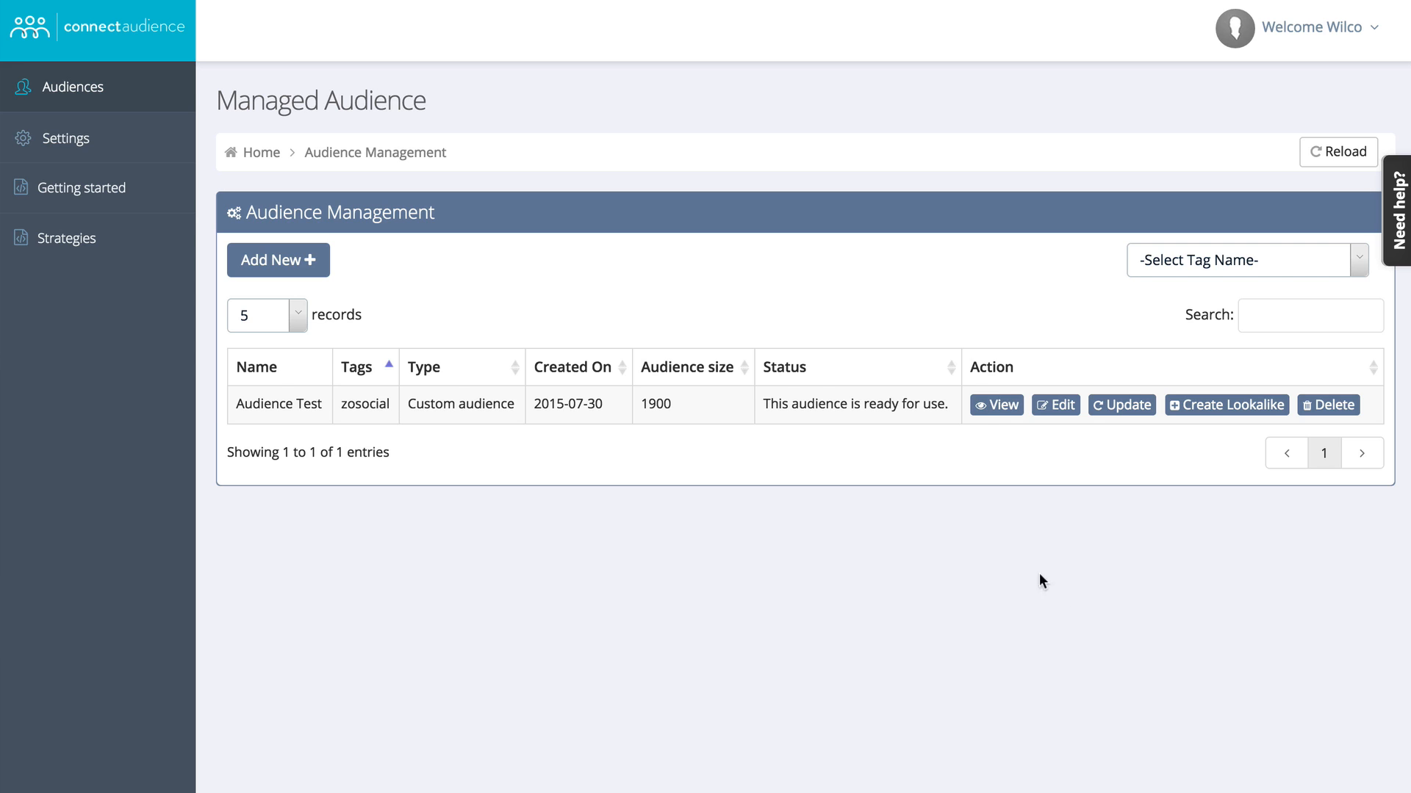
Step: View the details of Audience Test on Facebook and switch to the new ad campaign page
{"action": "left_click", "coordinate": [985, 410]}
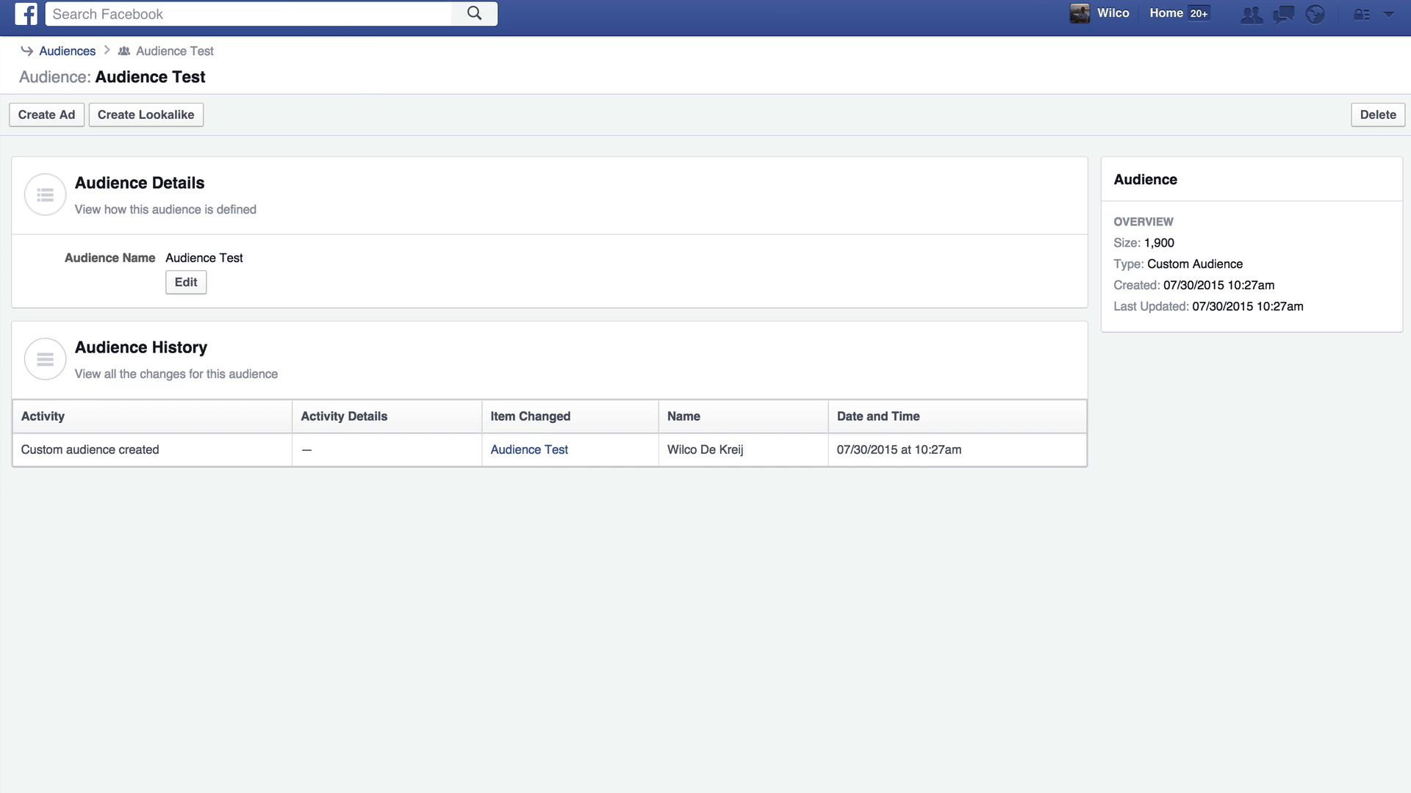
{"action": "key", "text": "ctrl+Tab"}
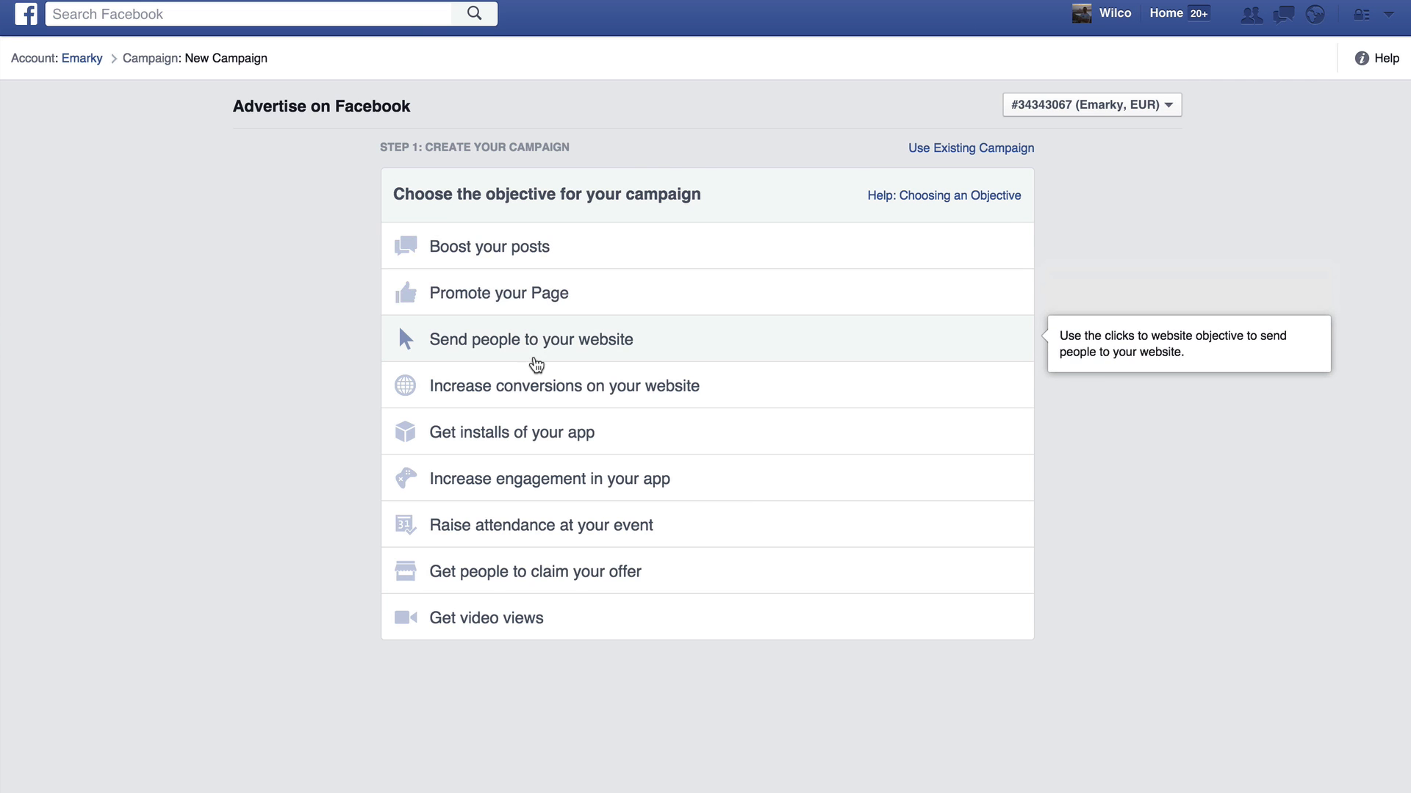
{"action": "left_click", "coordinate": [535, 351]}
{"action": "left_click", "coordinate": [950, 448]}
{"action": "type", "text": "http"}
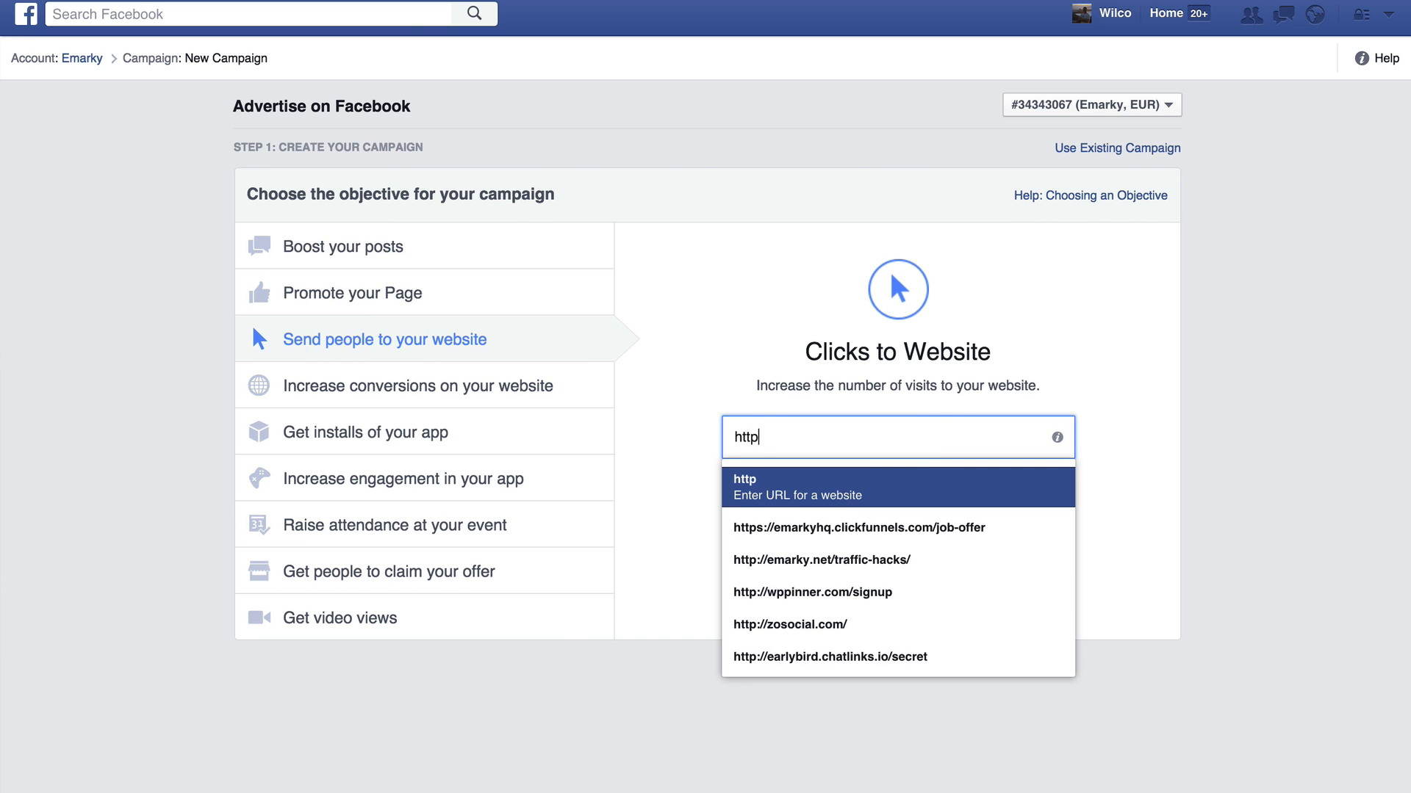
{"action": "type", "text": "://upviral.com"}
{"action": "key", "text": "Return"}
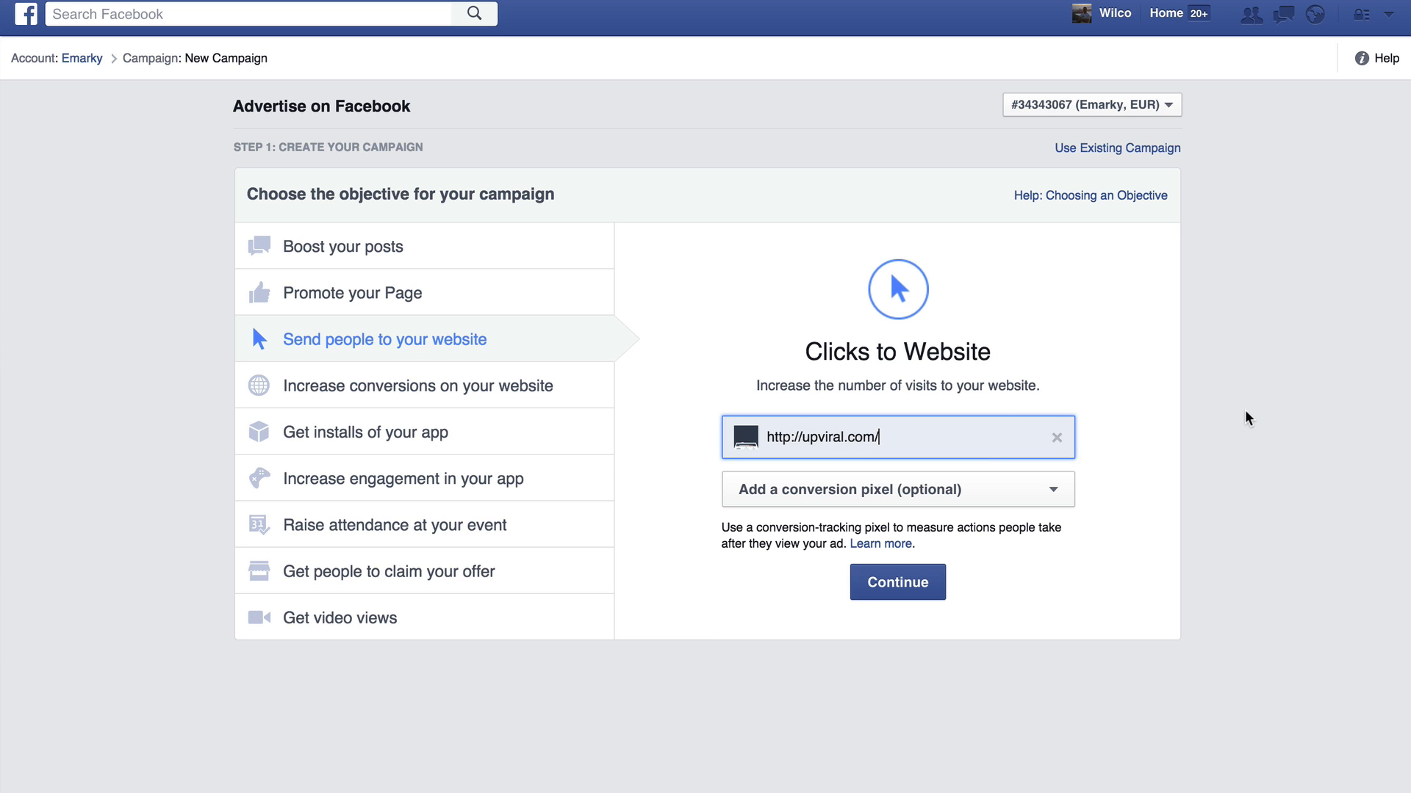
{"action": "left_click", "coordinate": [911, 582]}
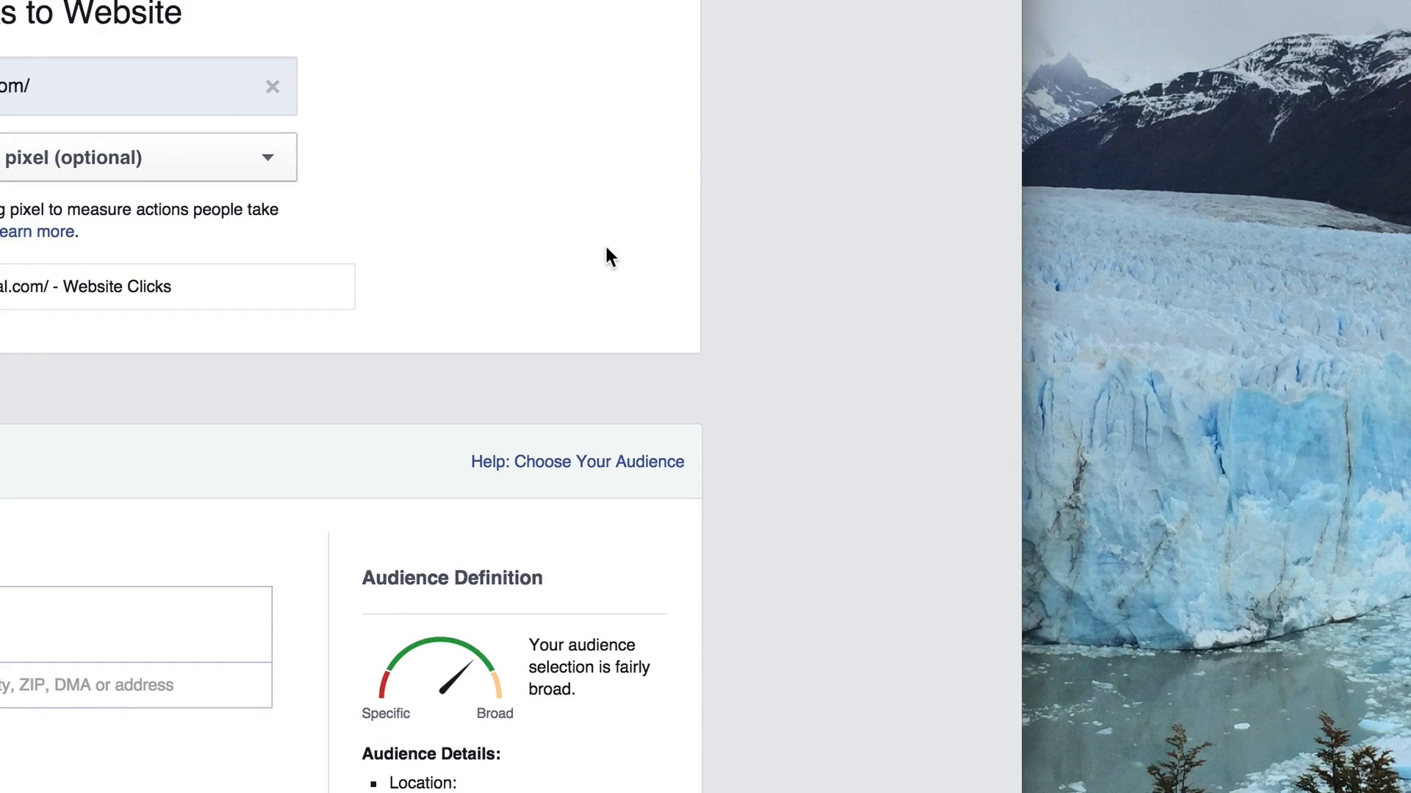
Step: Target the ad at the custom audience Audience Test and return to the Connect Audience management page
{"action": "scroll", "coordinate": [1110, 529], "scroll_direction": "down", "scroll_amount": 5}
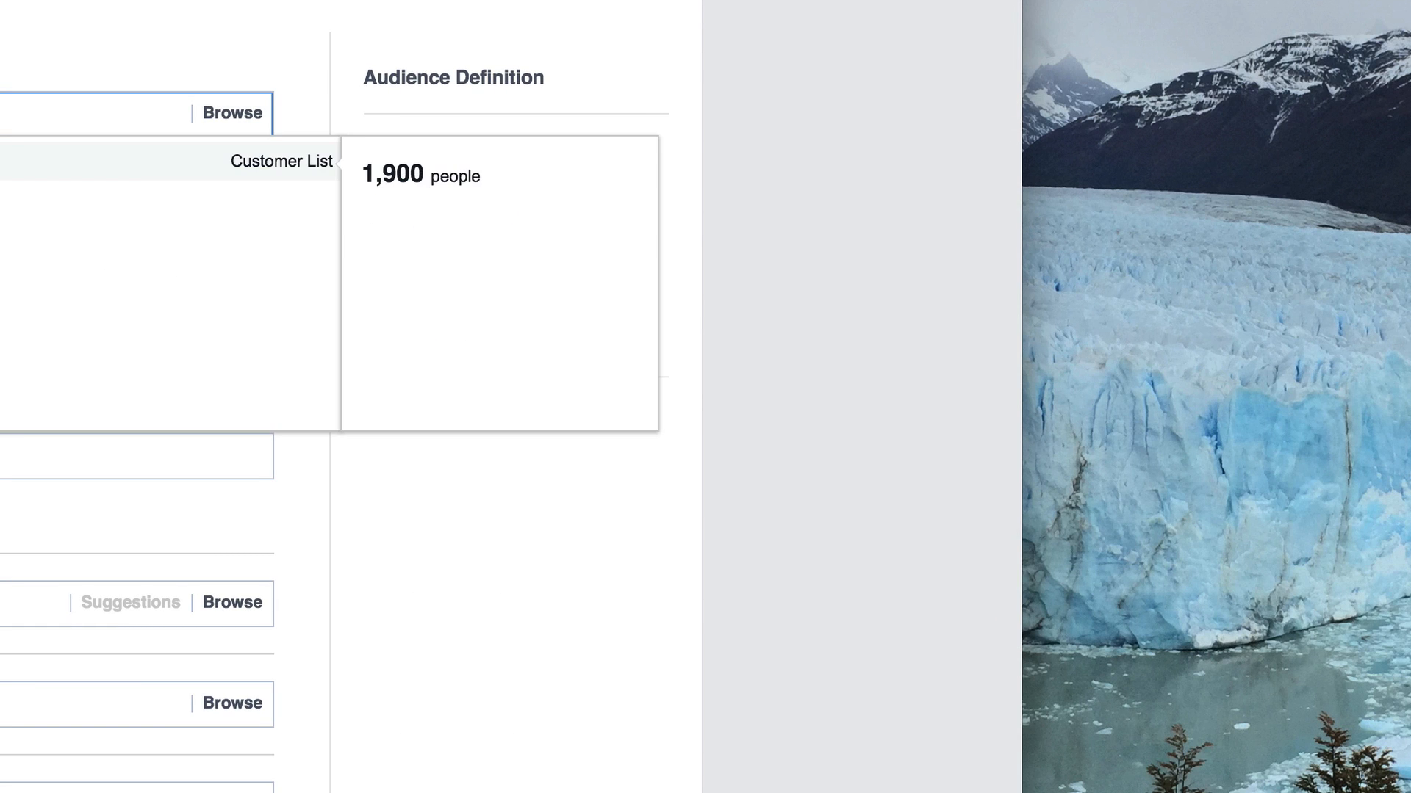
{"action": "key", "text": "Return"}
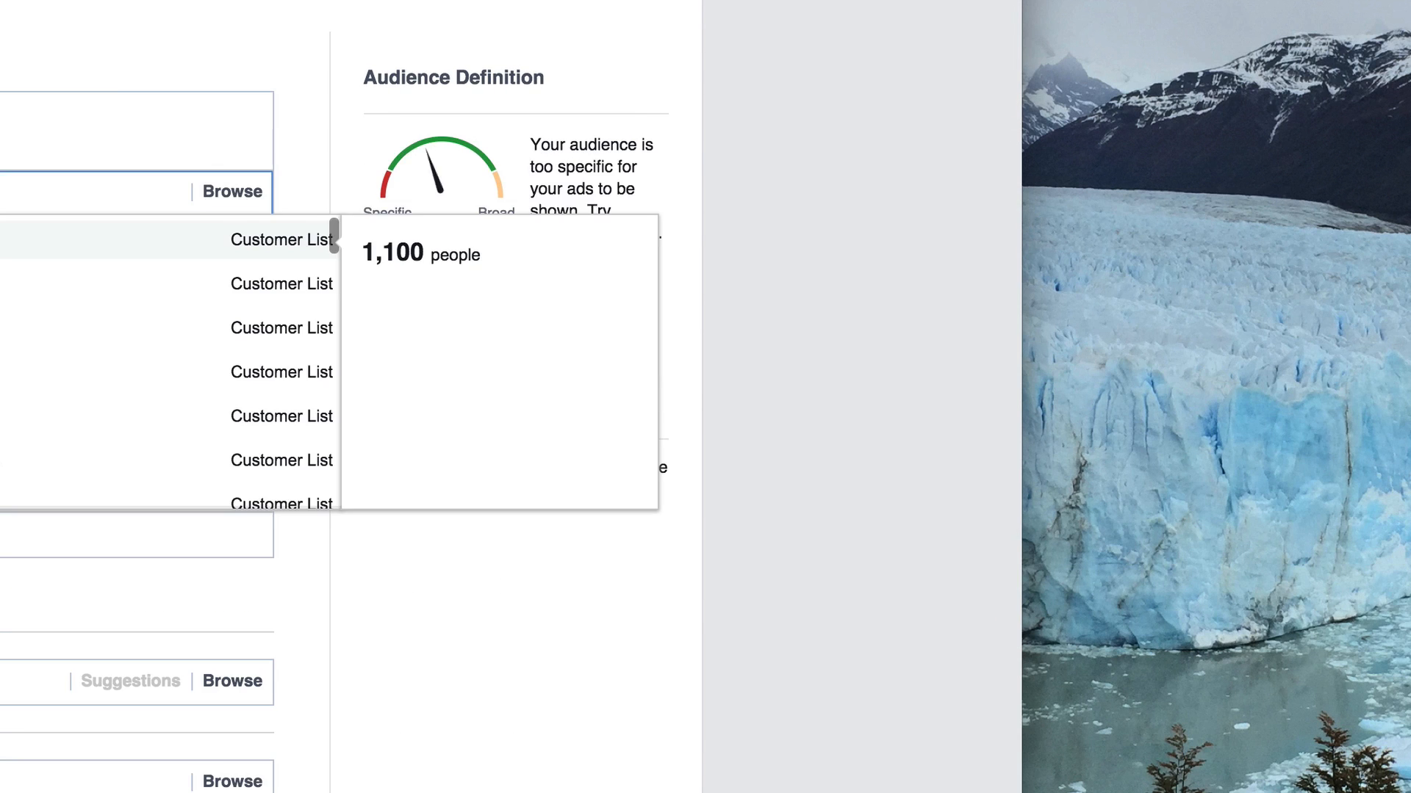
{"action": "left_click", "coordinate": [716, 123]}
{"action": "left_click", "coordinate": [252, 312]}
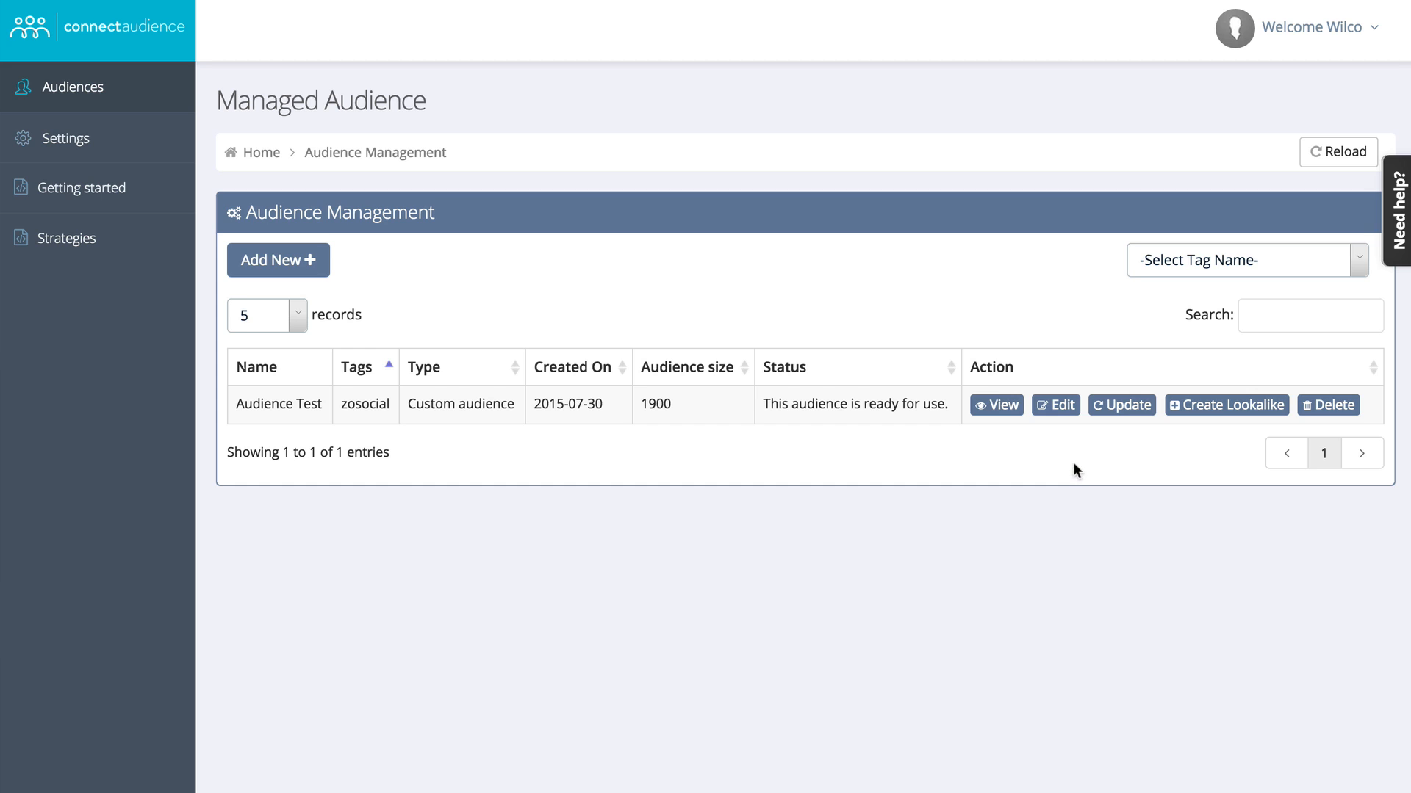
Step: Look at the editable settings of Audience Test, return to the audience list and update the audience
{"action": "left_click", "coordinate": [1056, 413]}
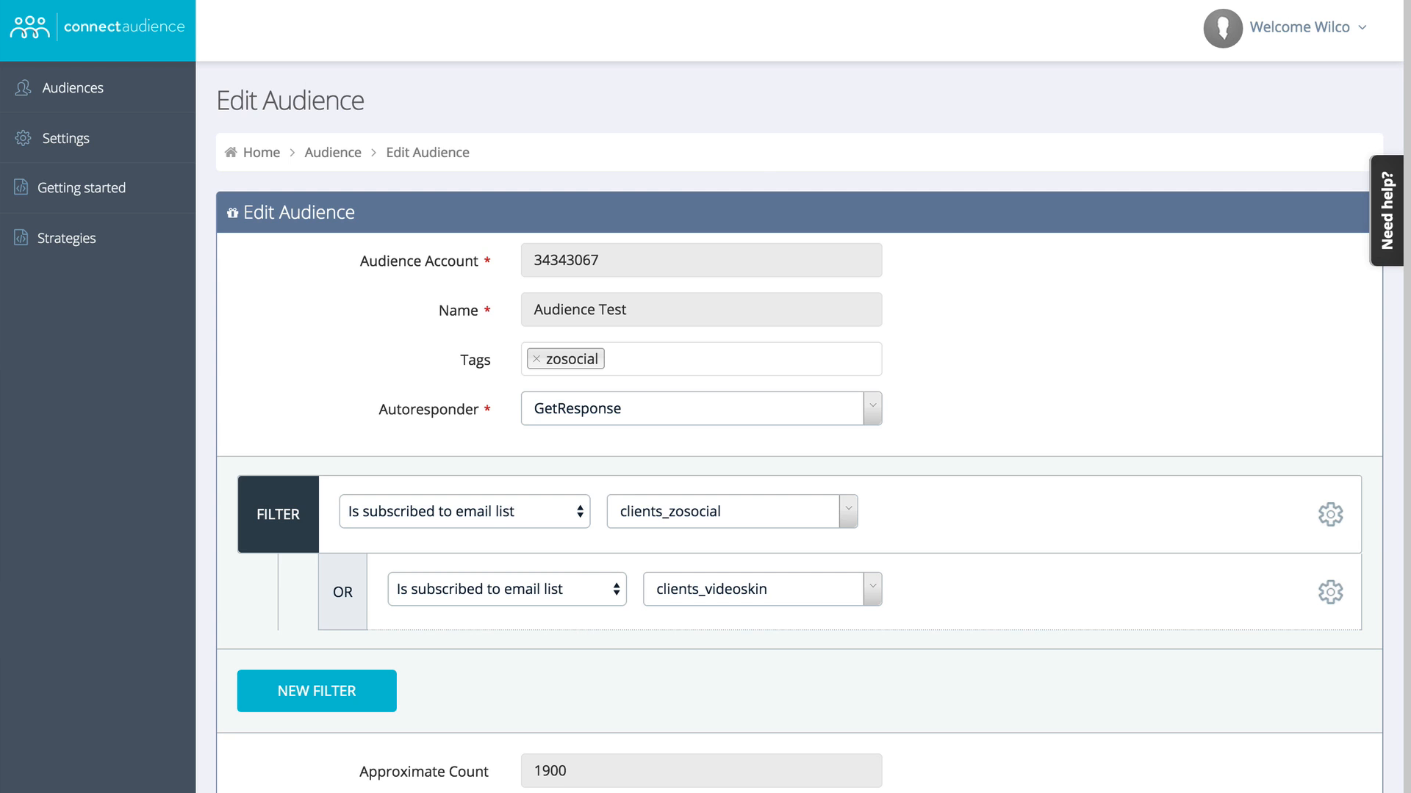
{"action": "key", "text": "alt+Left"}
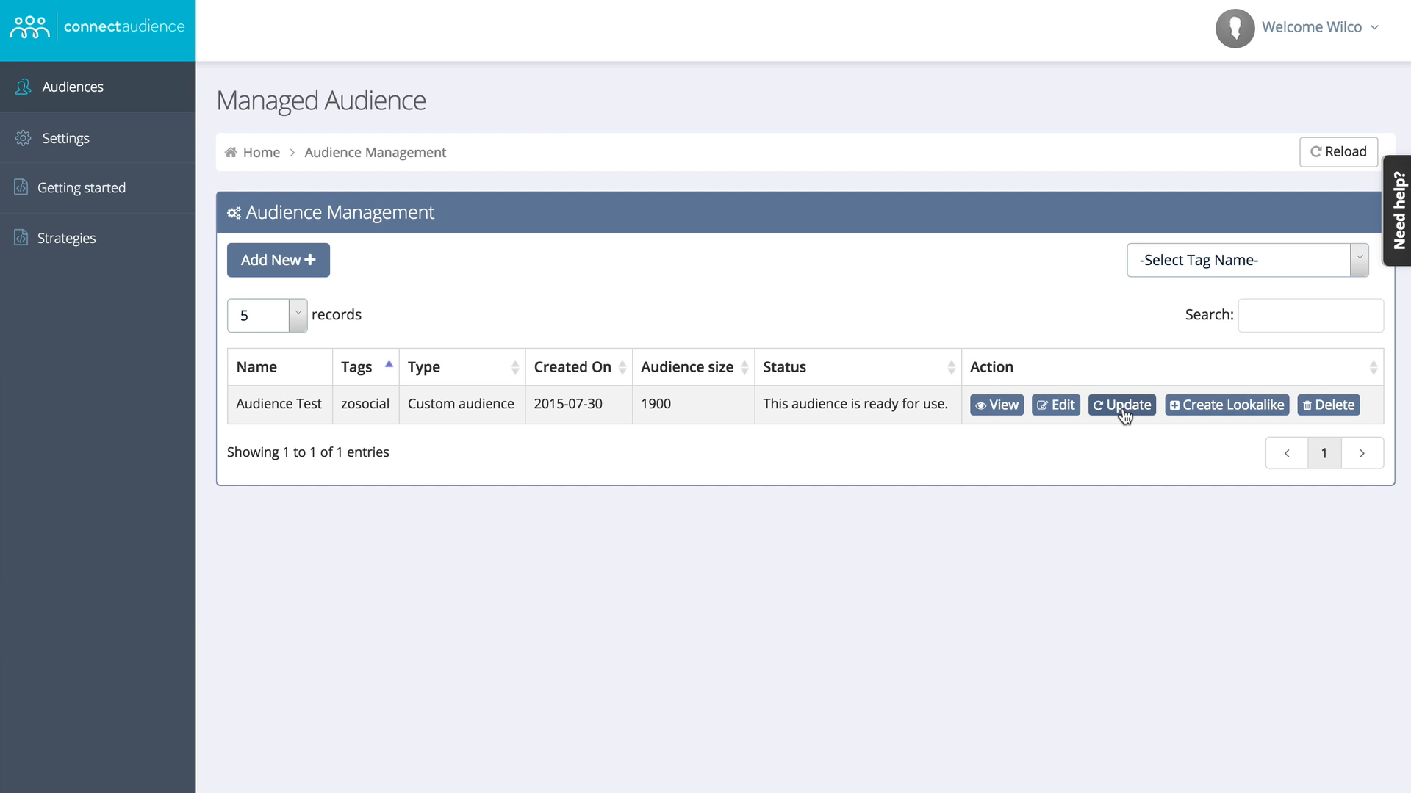
{"action": "left_click", "coordinate": [1124, 413]}
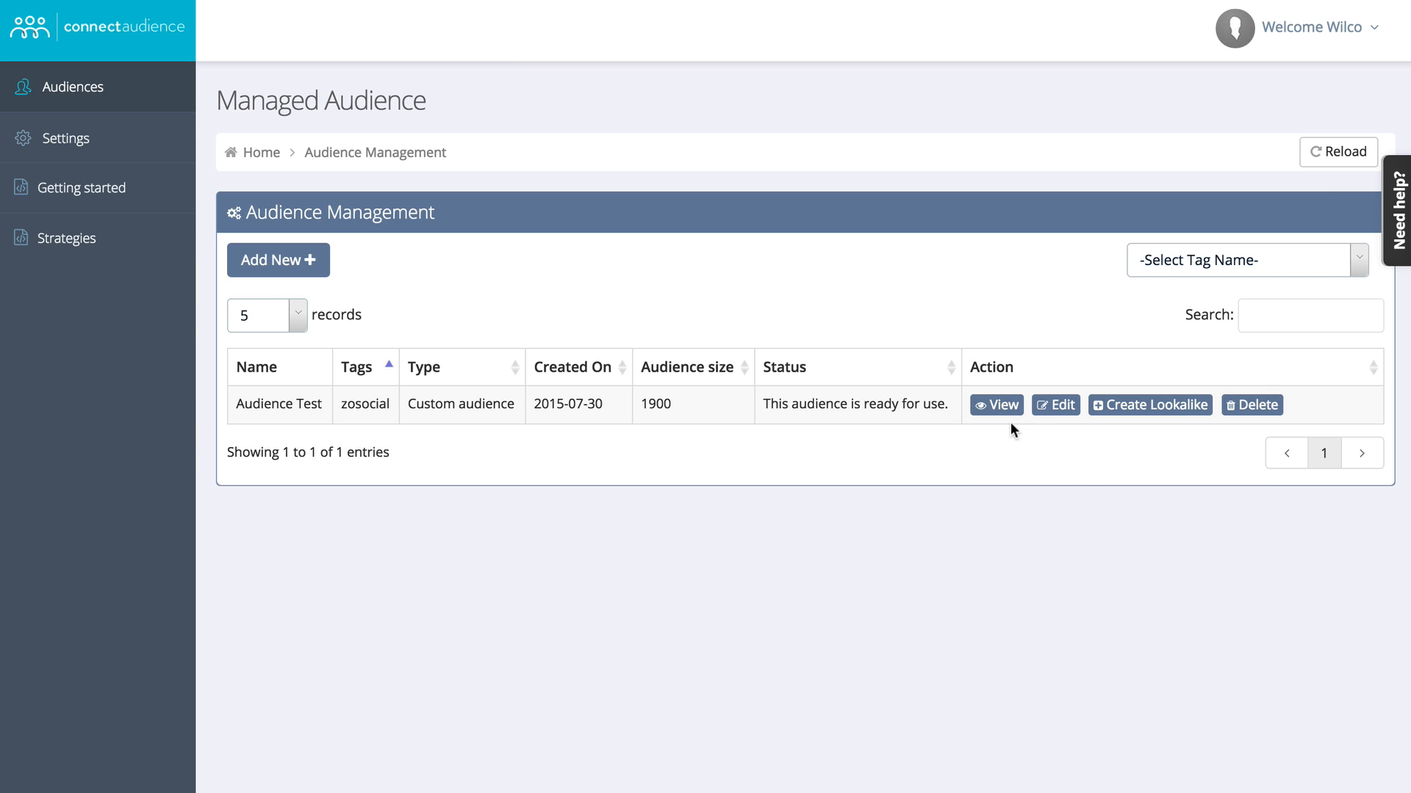
Step: Create a lookalike of Audience Test named "Lookalike - Audience Test" for United States (US) with a size of 10 %
{"action": "left_click", "coordinate": [1172, 409]}
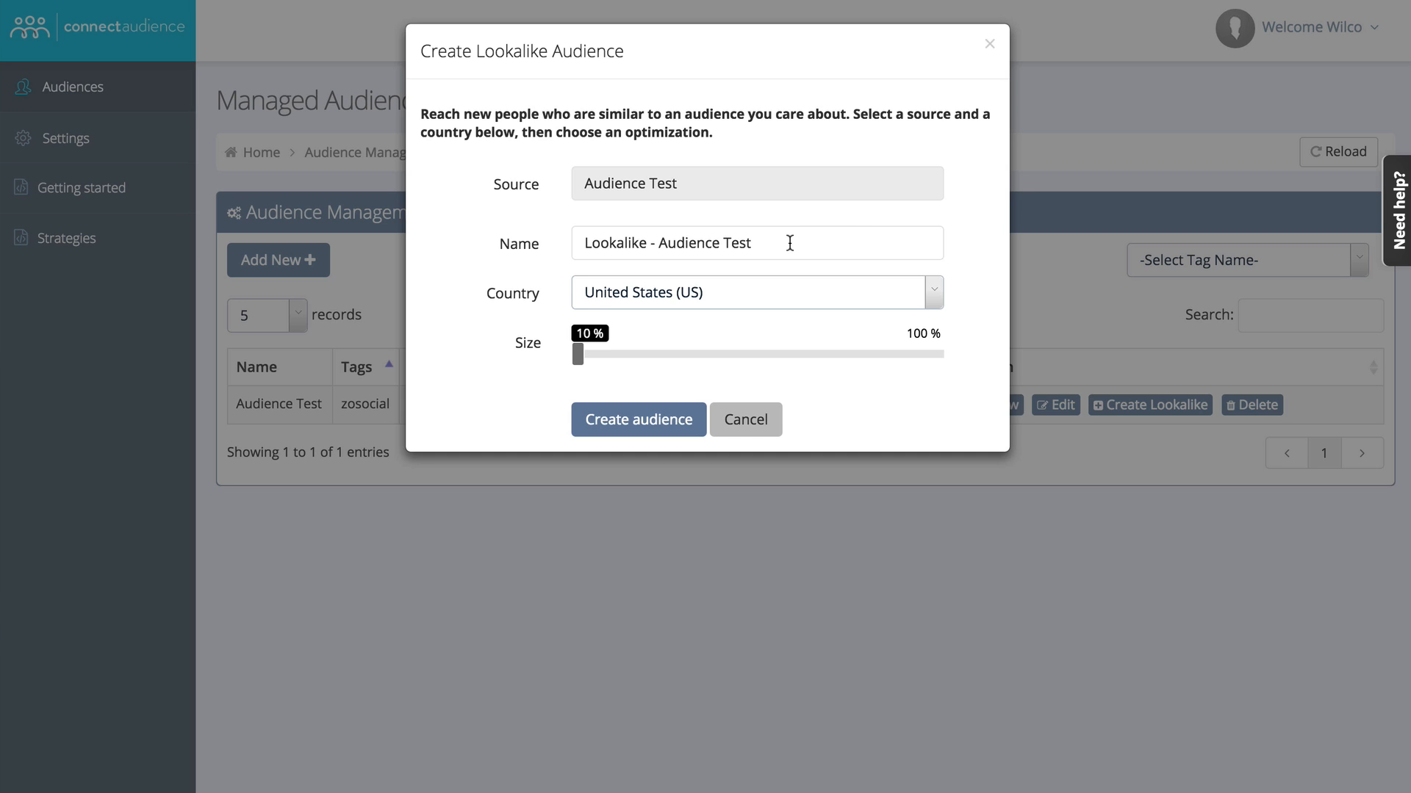
{"action": "left_click_drag", "start_coordinate": [790, 242], "coordinate": [405, 246]}
{"action": "left_click", "coordinate": [621, 287]}
{"action": "left_click", "coordinate": [661, 284]}
{"action": "left_click_drag", "start_coordinate": [577, 354], "coordinate": [624, 354]}
{"action": "left_click_drag", "start_coordinate": [834, 359], "coordinate": [558, 364]}
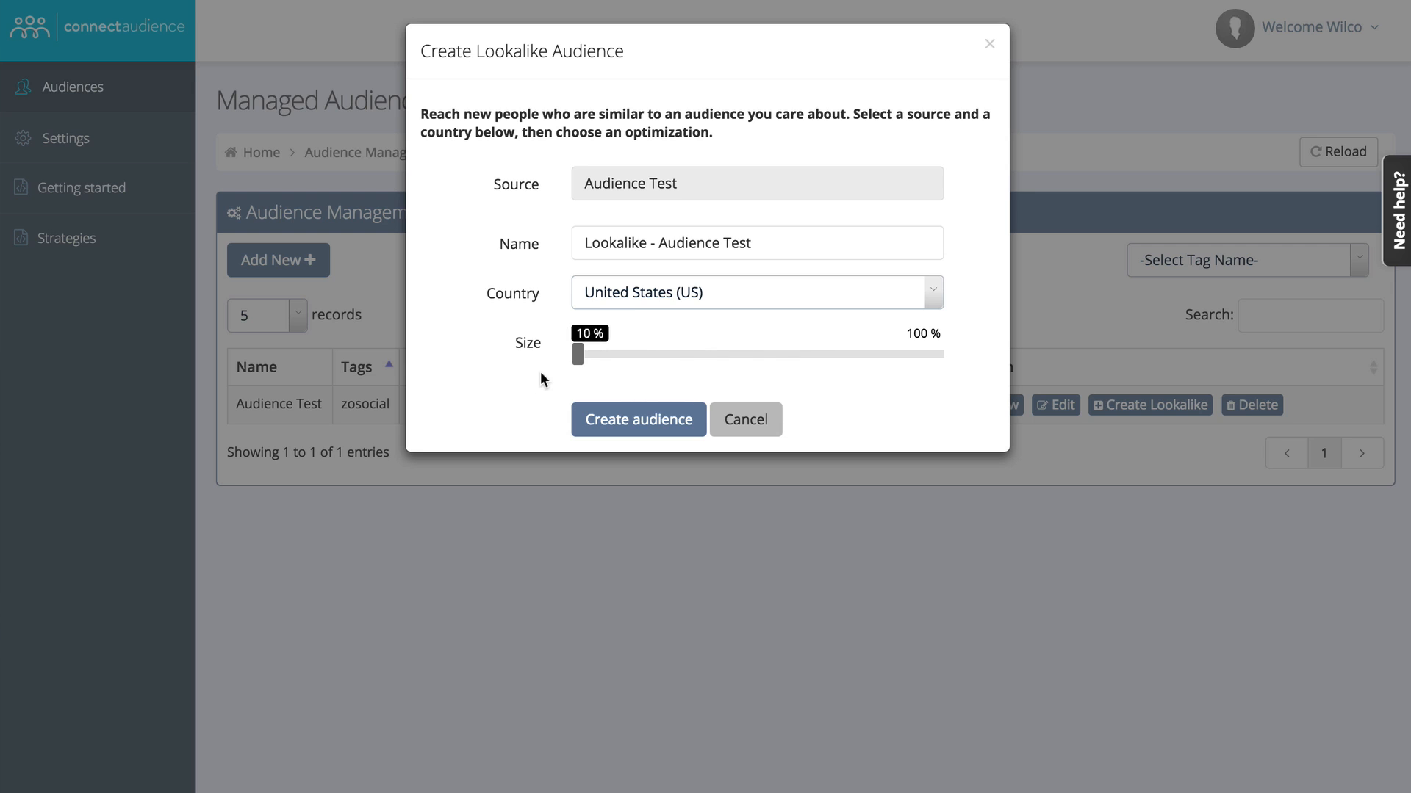
{"action": "left_click", "coordinate": [667, 424]}
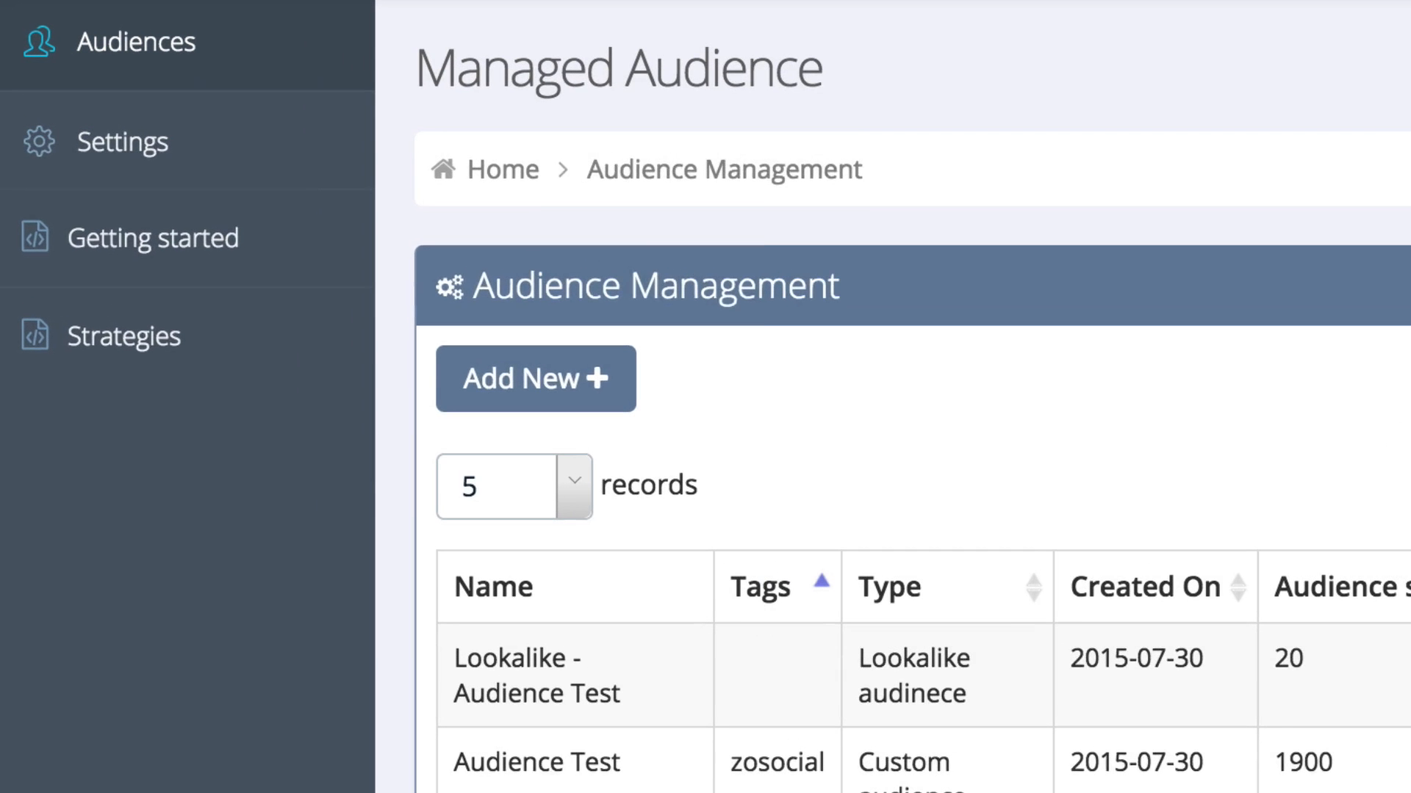
Step: Look through the topics offered under Getting started and Strategies
{"action": "left_click", "coordinate": [144, 205]}
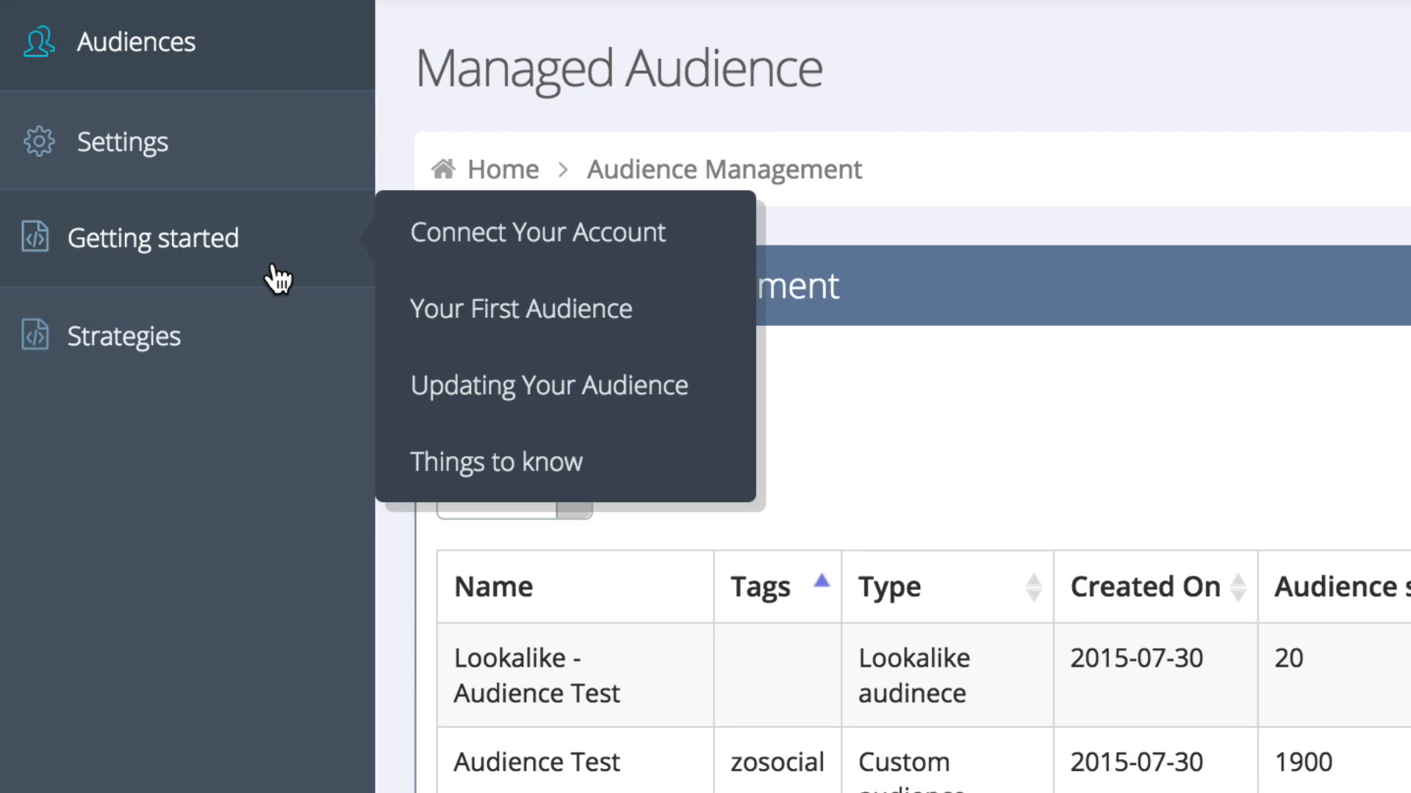
{"action": "mouse_move", "coordinate": [344, 354]}
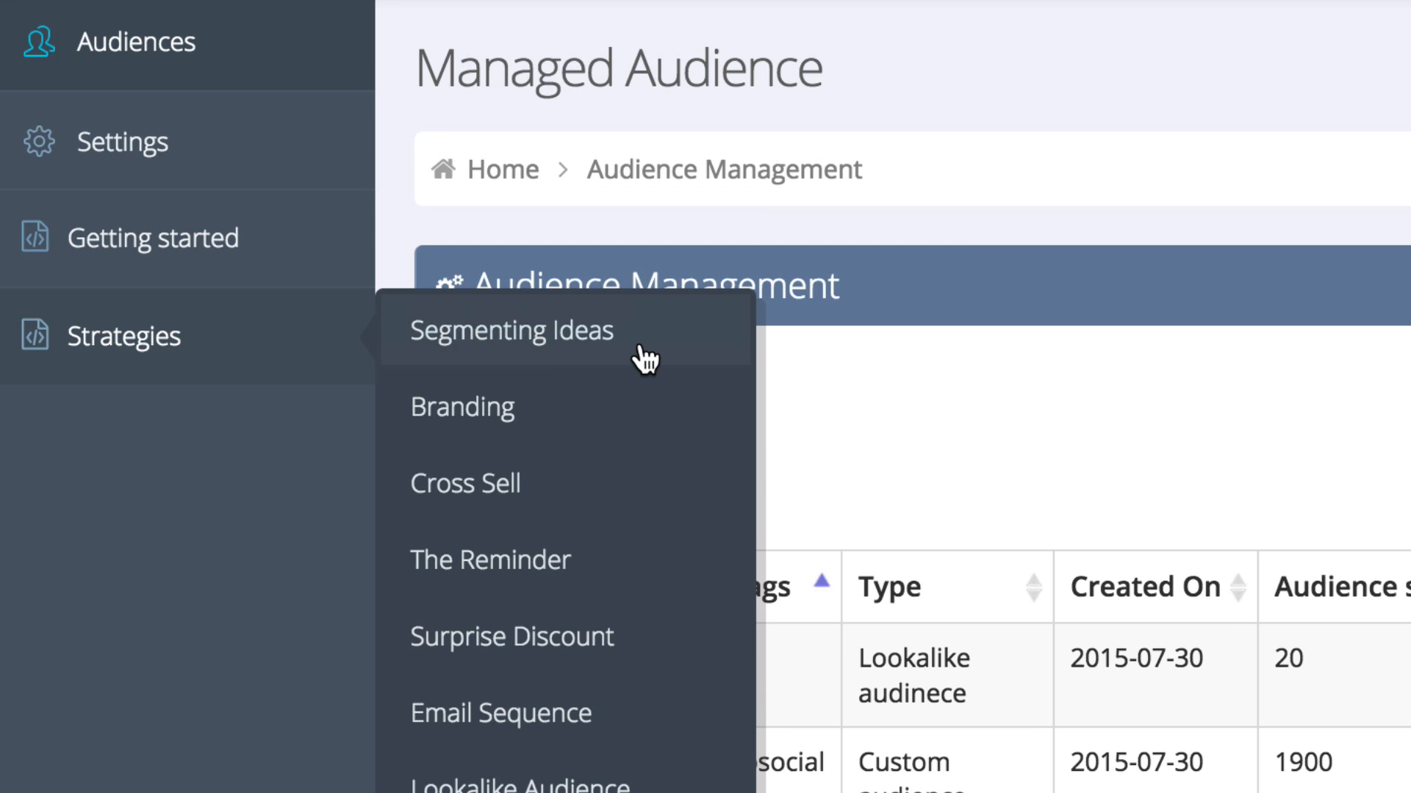